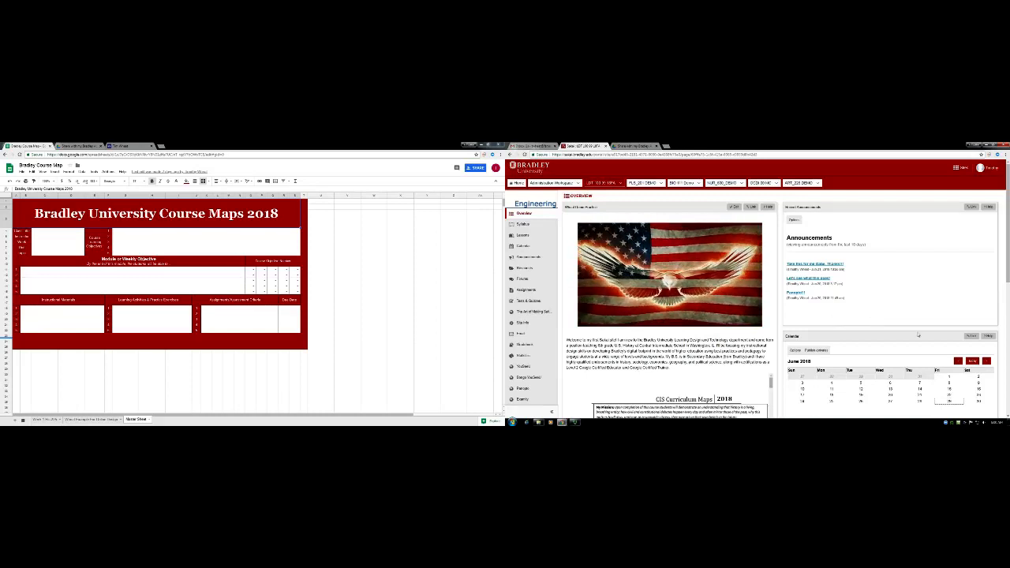
- Look over the shared Drive folder and the other open page, and return to the Bradley Course Map spreadsheet
left_click(69, 146)
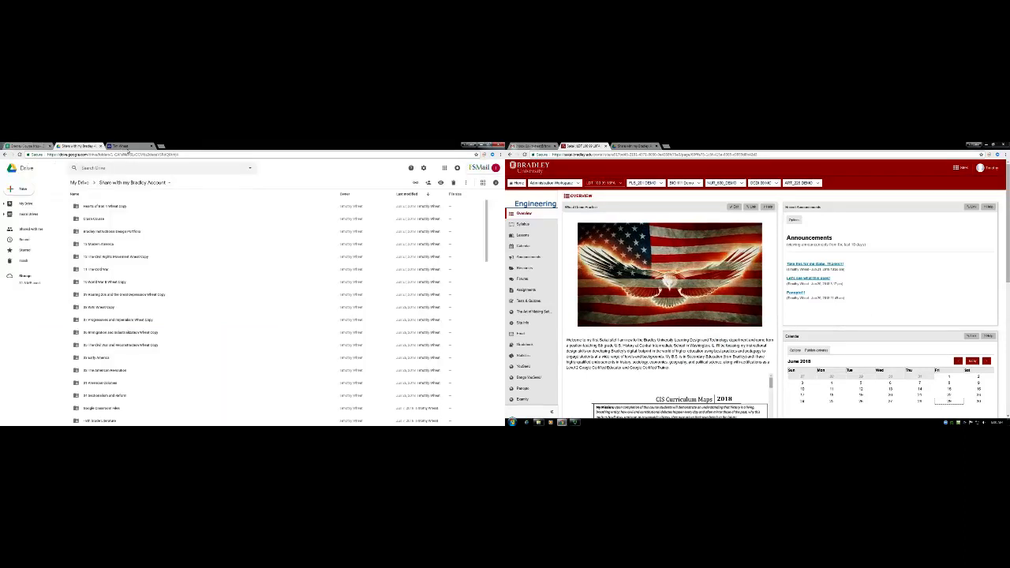
left_click(127, 147)
left_click(79, 146)
left_click(27, 146)
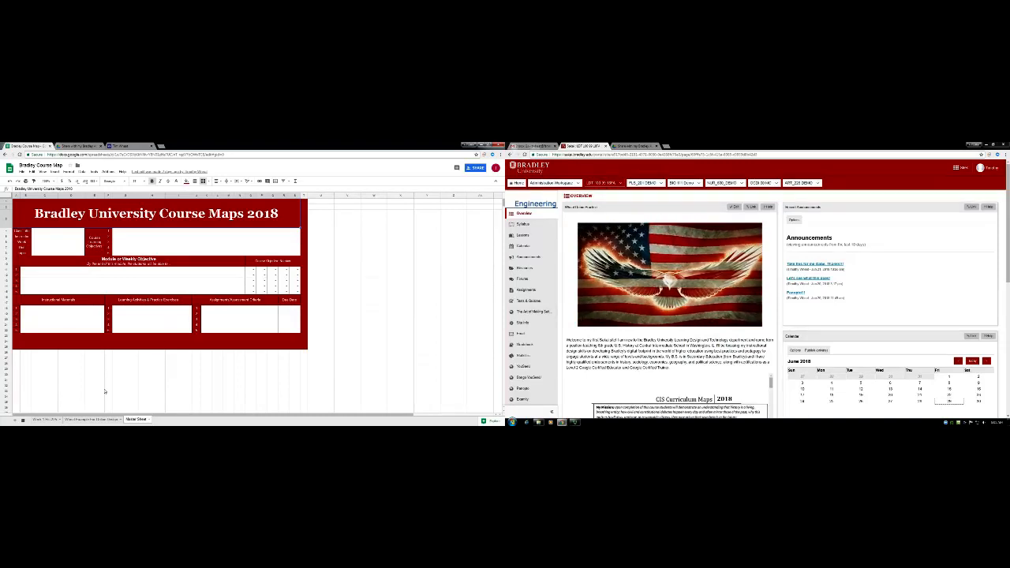
scroll(971, 393, "down", 1)
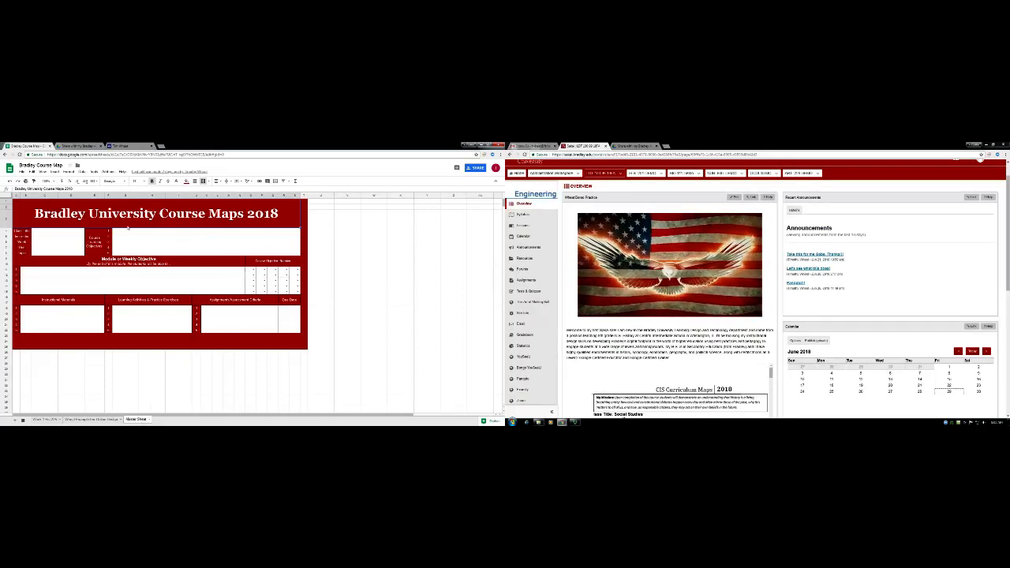
- Open the filled-in example sheet for online design and call up the option to copy the spreadsheet
left_click(91, 419)
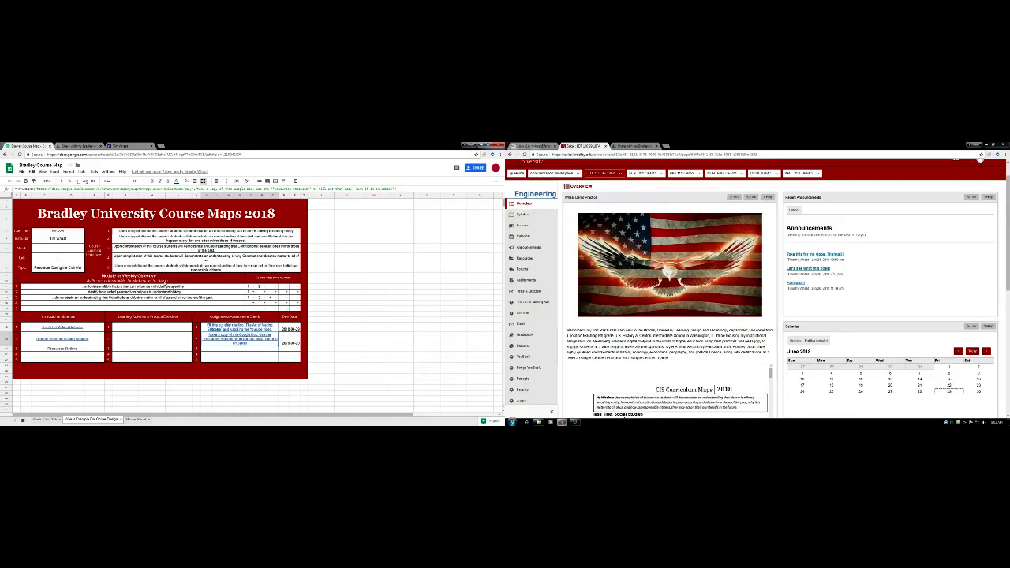
left_click(22, 172)
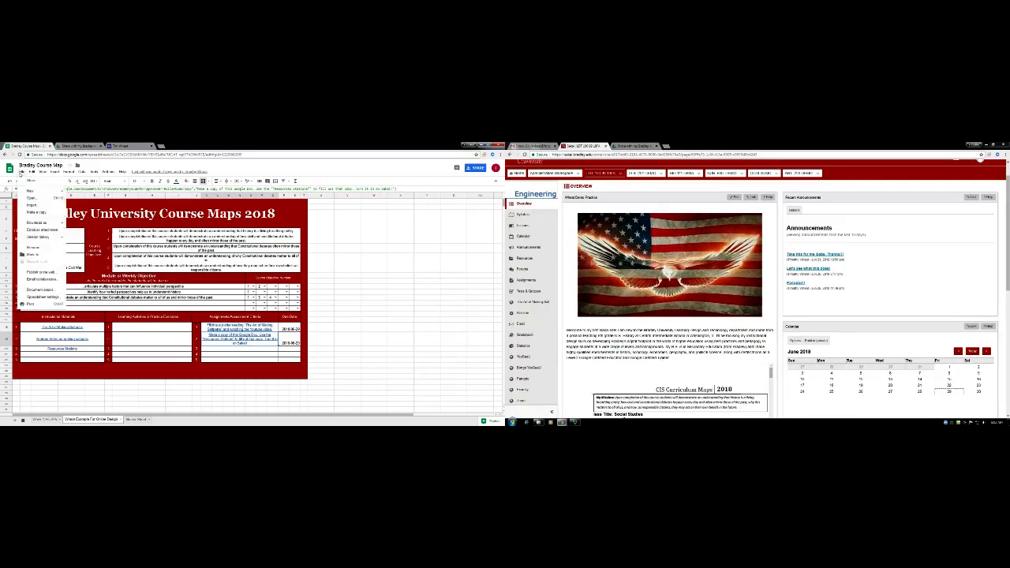
left_click(38, 212)
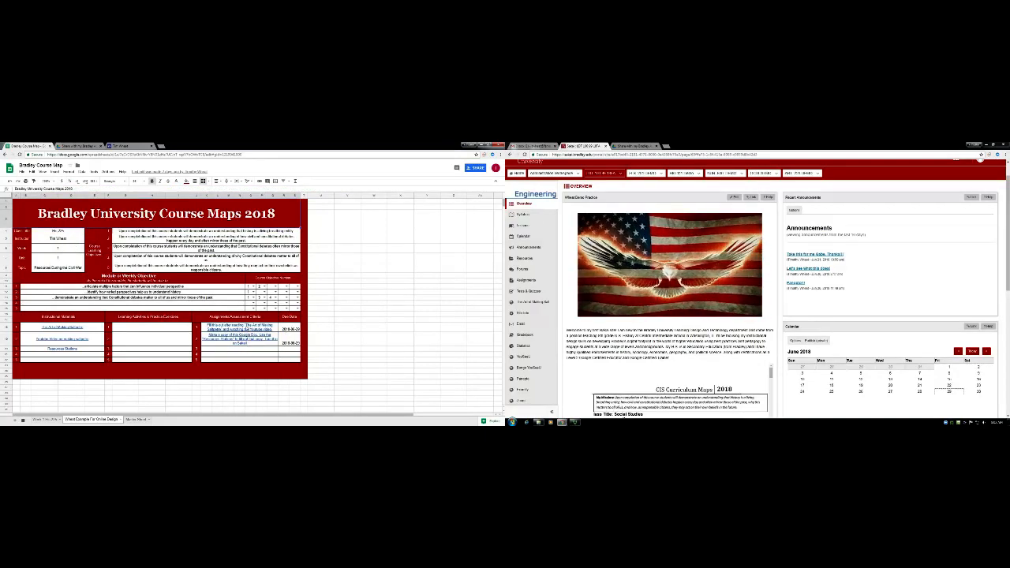
- Examine the date picker on the first assignment's due date and leave it without picking a date
mouse_move(266, 329)
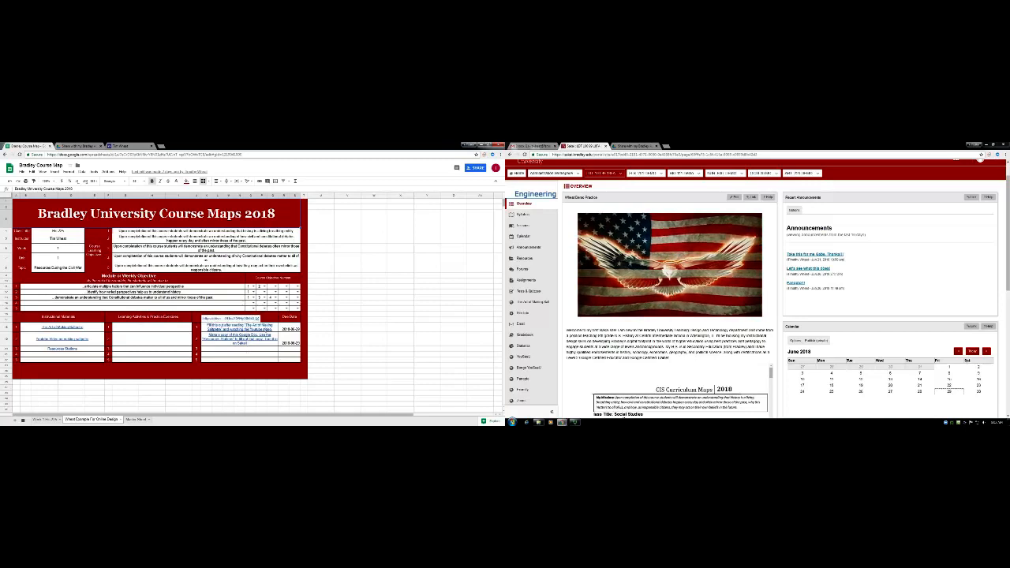
double_click(294, 330)
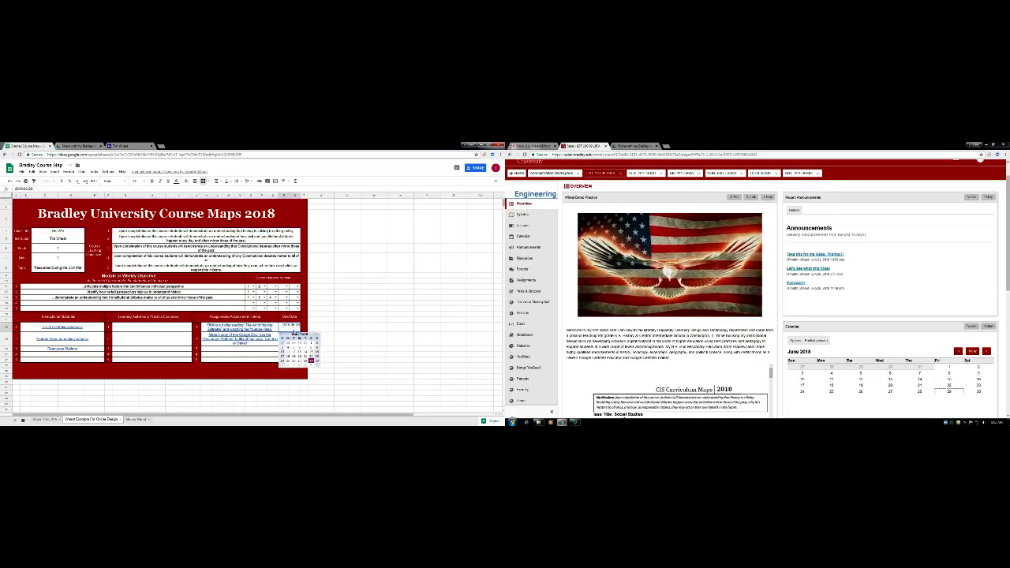
left_click(312, 334)
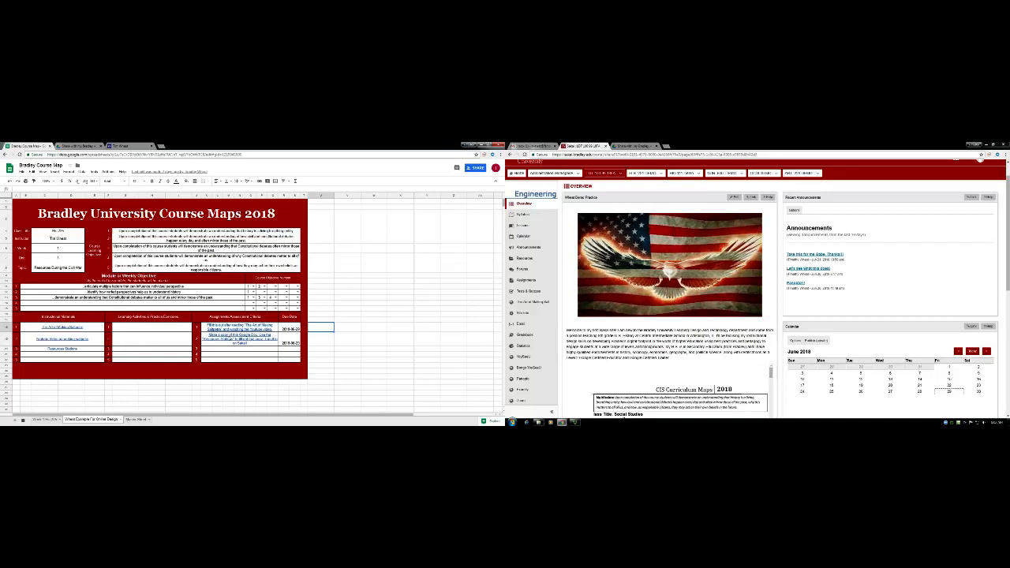
- Follow the first assignment's link to view the Art of Making Saltpetre form, and close it again
left_click(237, 326)
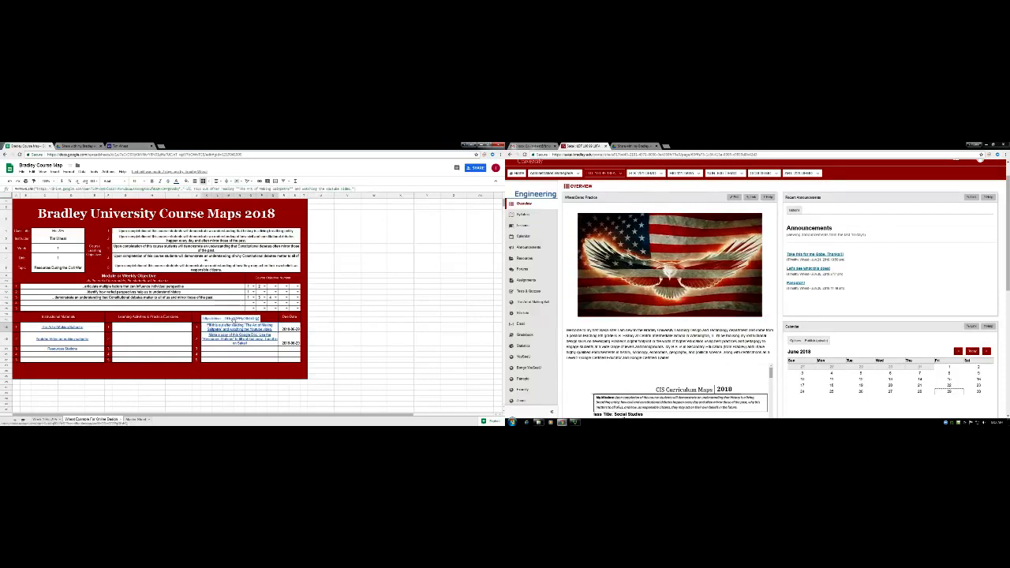
left_click(234, 319)
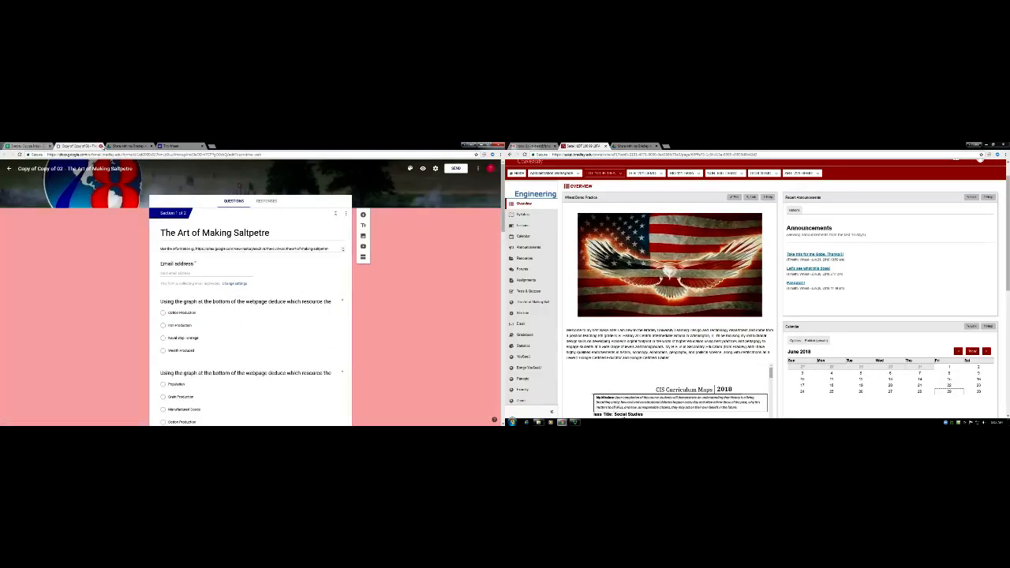
left_click(101, 146)
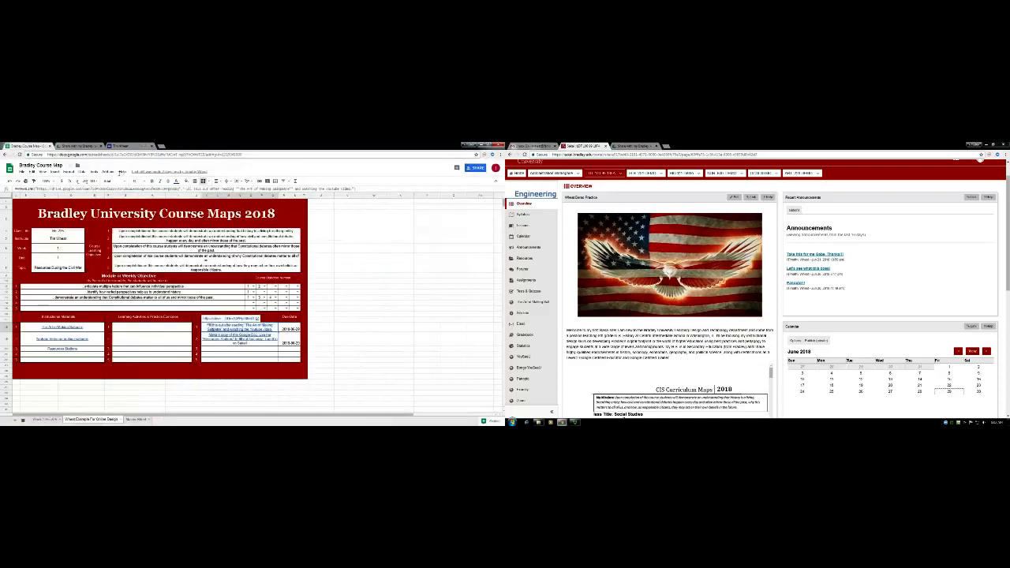
- View the second assignment's linked document copy page, close it, and check the second link in the instructional materials
left_click(249, 339)
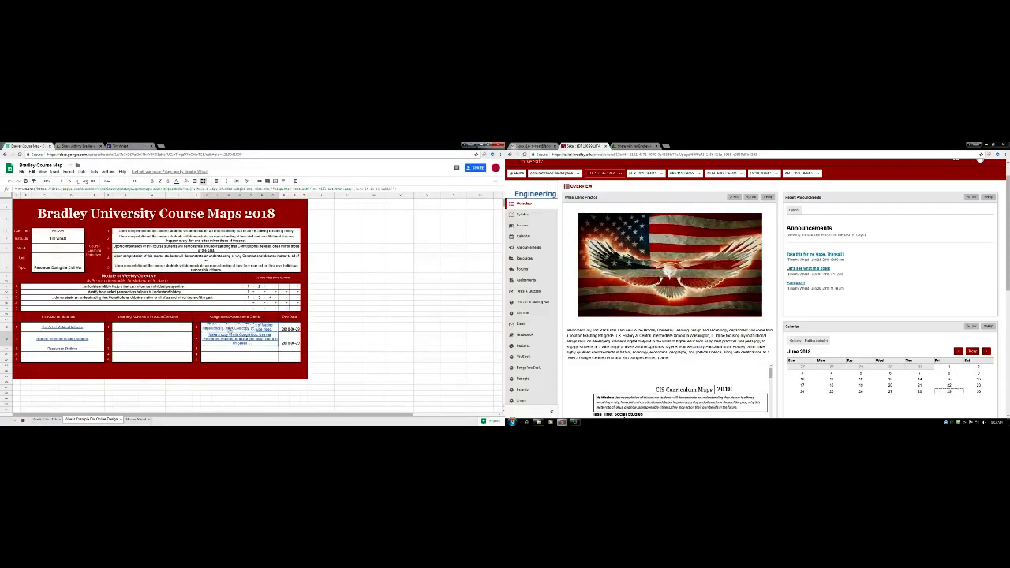
left_click(229, 329)
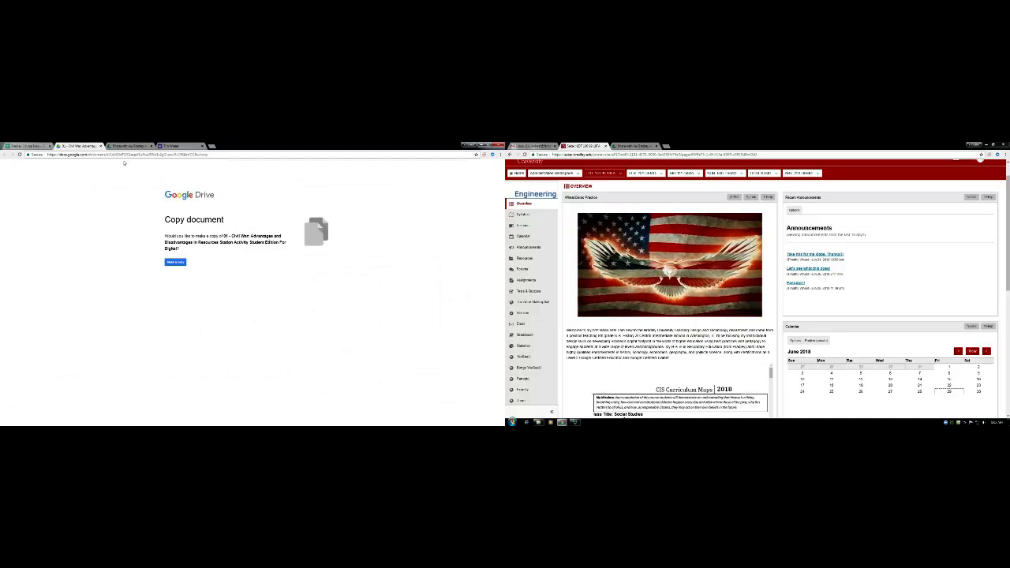
left_click(101, 147)
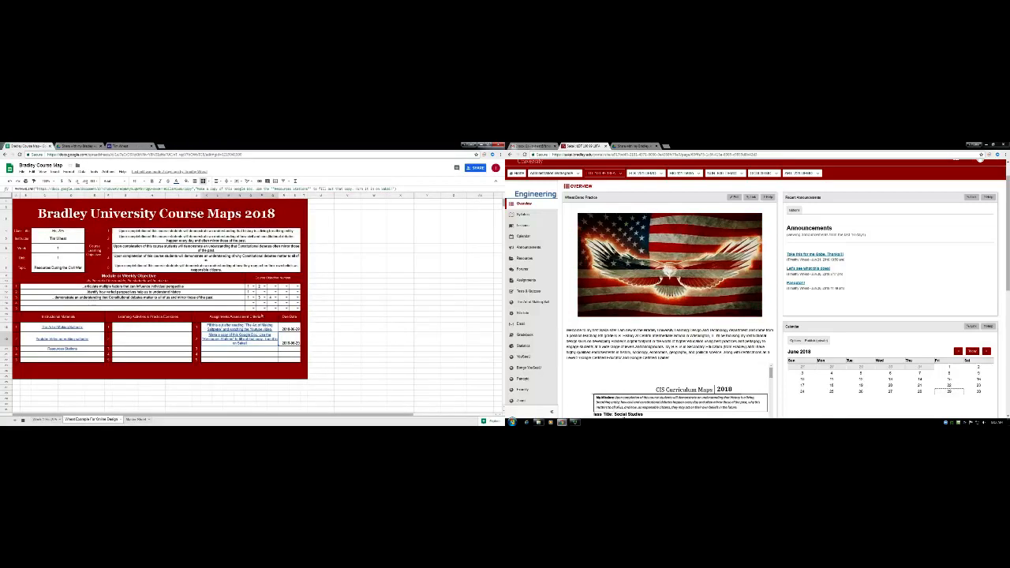
left_click(79, 341)
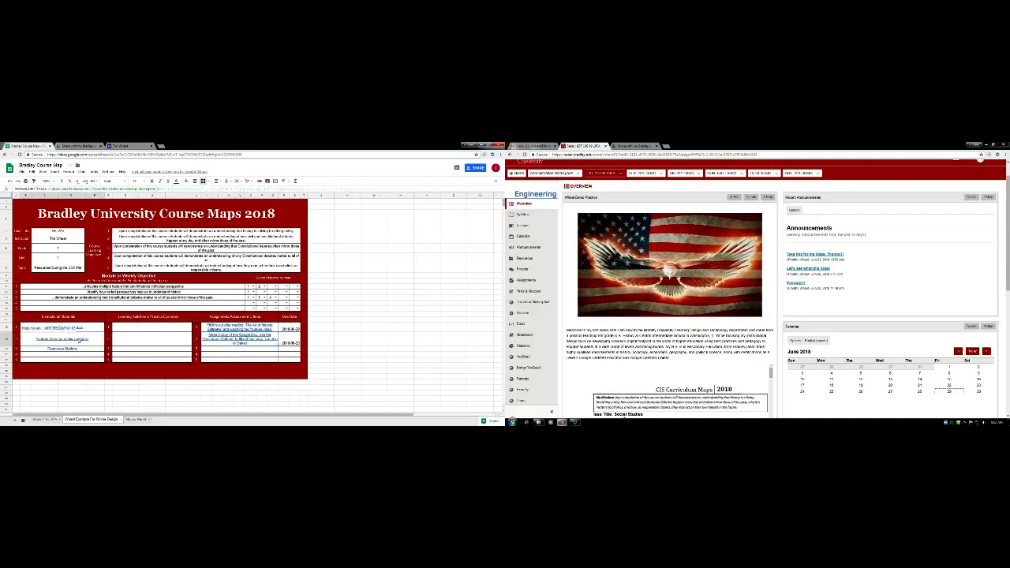
left_click(140, 353)
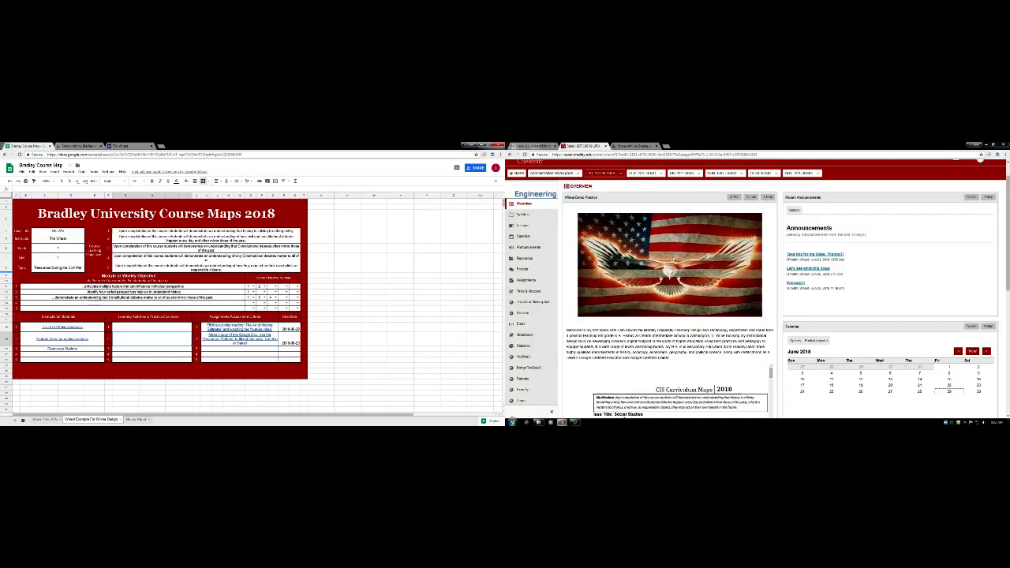
- In the course site's Syllabus, start a new item titled "His 225 The Civil War" with its content in source view
left_click(522, 214)
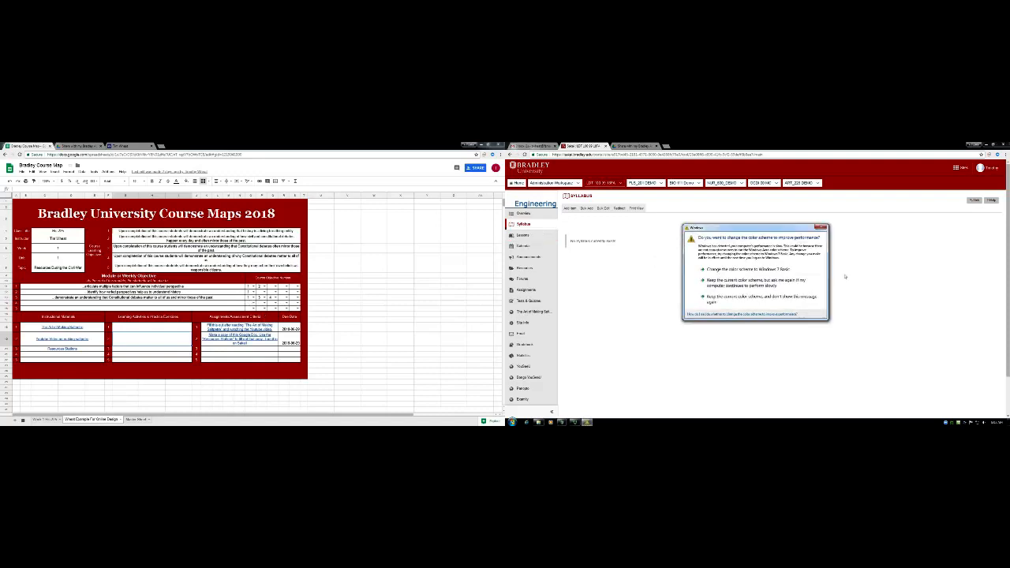
left_click(691, 280)
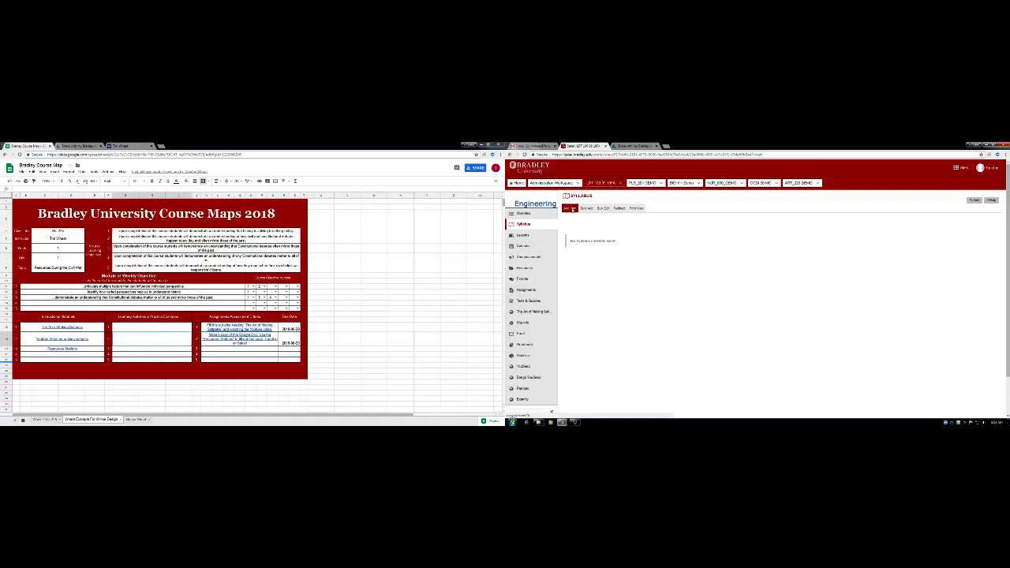
left_click(571, 208)
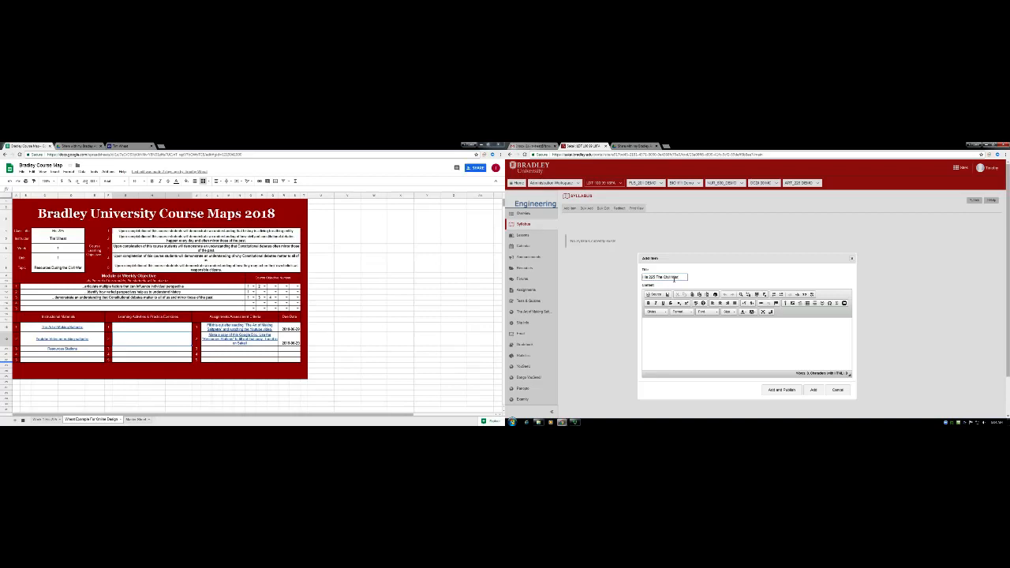
left_click(732, 331)
left_click(653, 294)
- Publish the entire course map spreadsheet to the web as an embed and copy its embed code
left_click(22, 172)
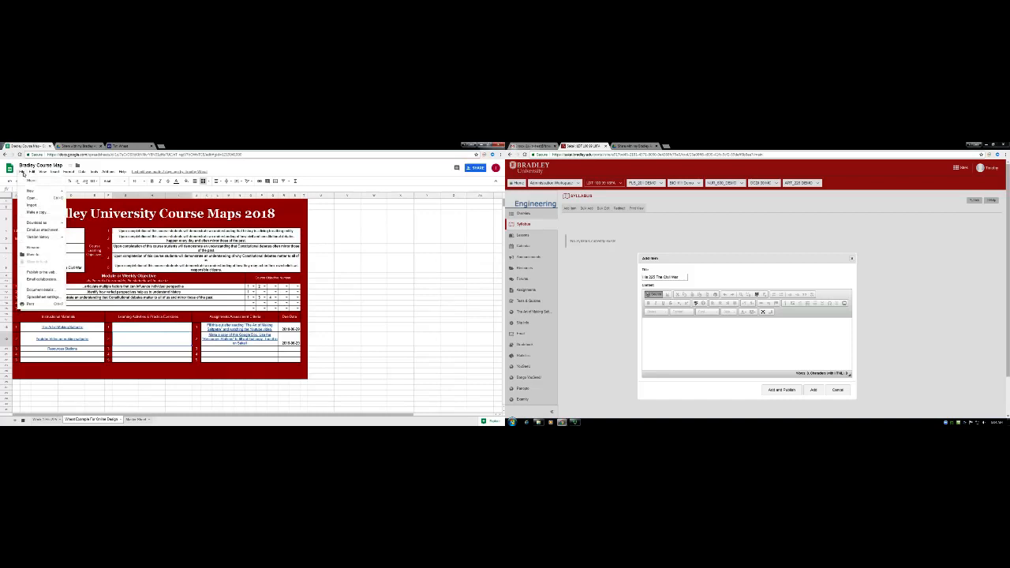
left_click(43, 272)
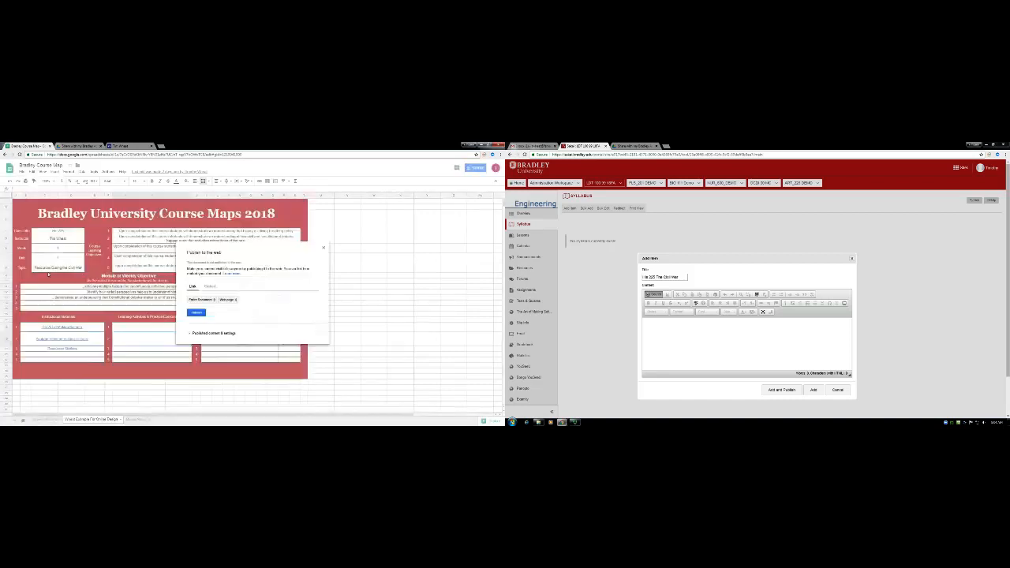
left_click(214, 289)
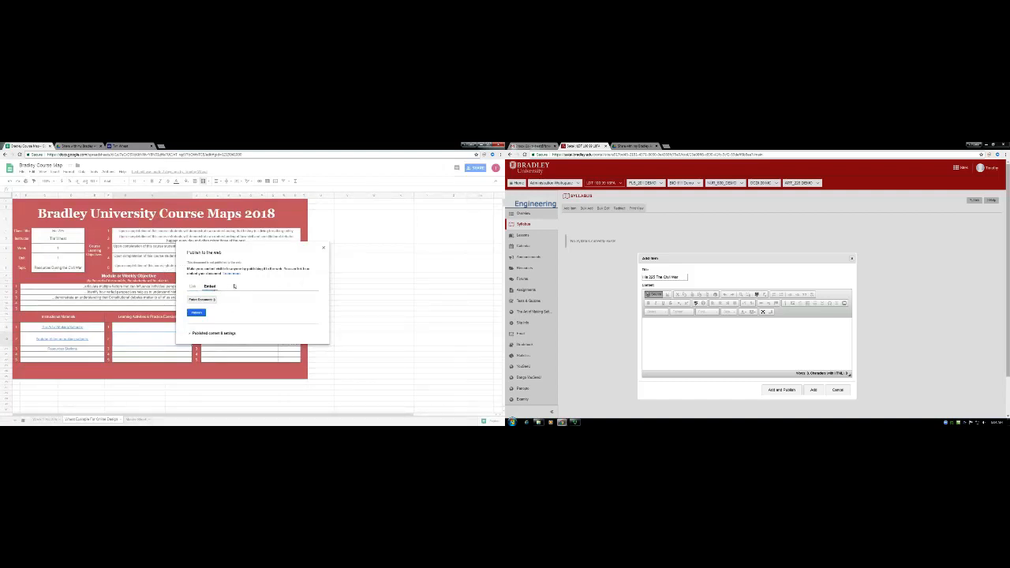
left_click(197, 313)
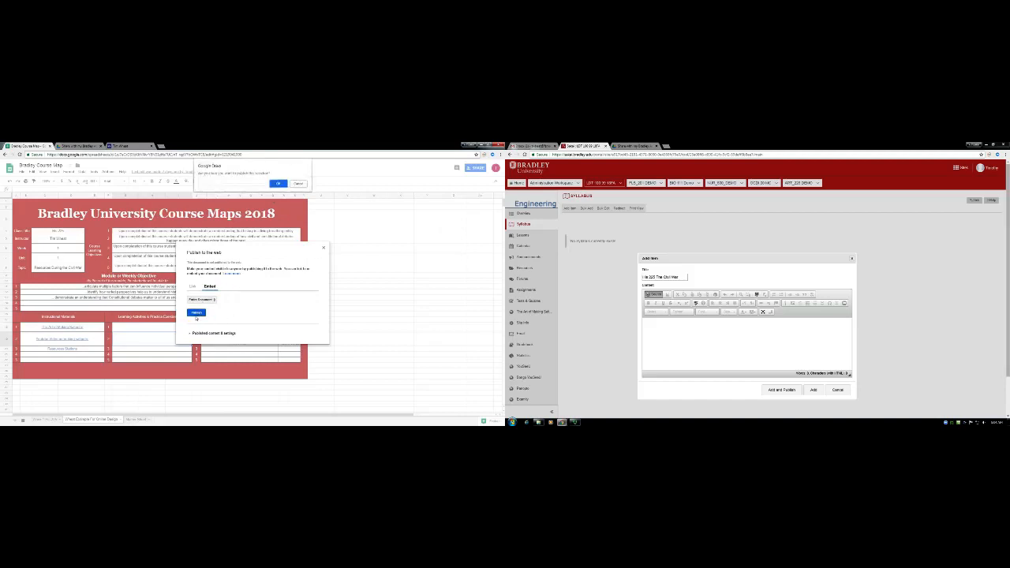
left_click(279, 184)
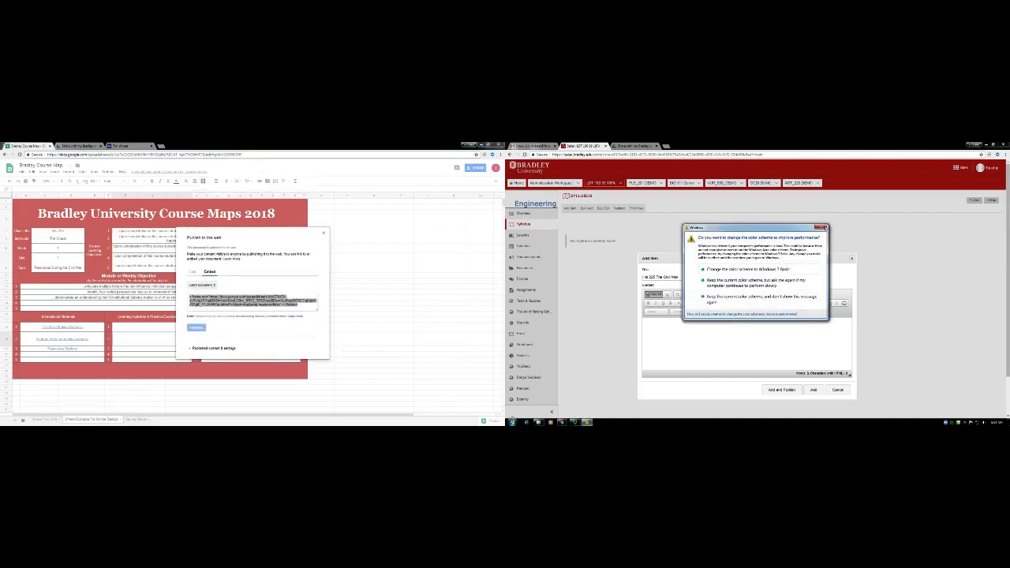
left_click(824, 228)
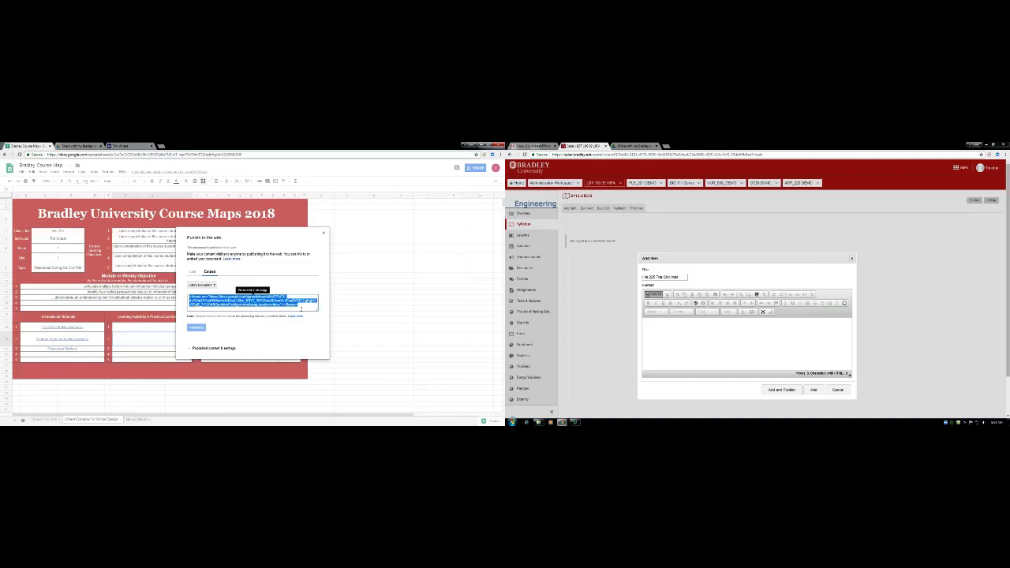
key("ctrl+c")
- Paste the embed code into the syllabus item's content source, and add and publish the item
left_click(668, 325)
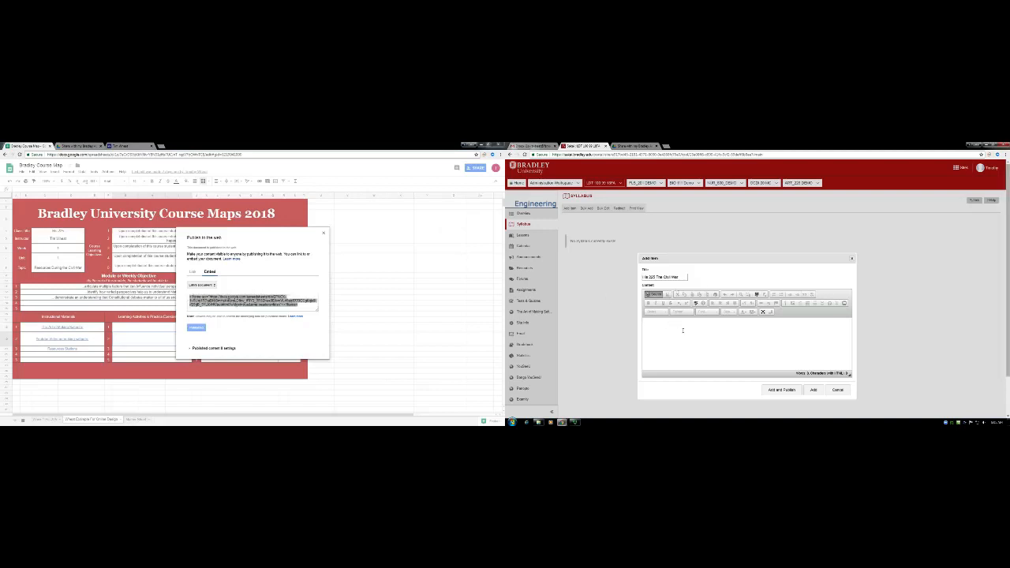
key("ctrl+v")
scroll(789, 347, "down", 1)
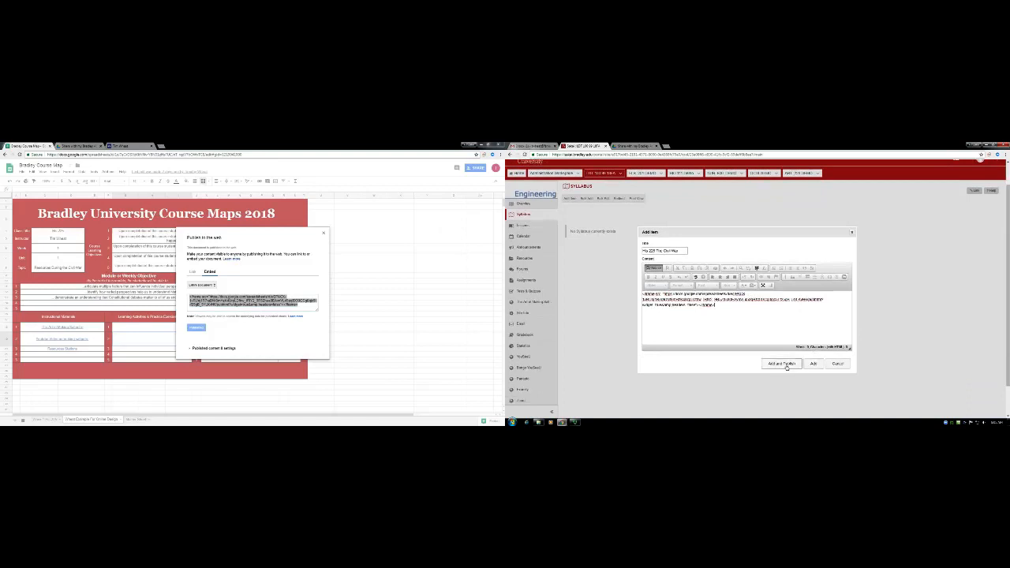
left_click(781, 364)
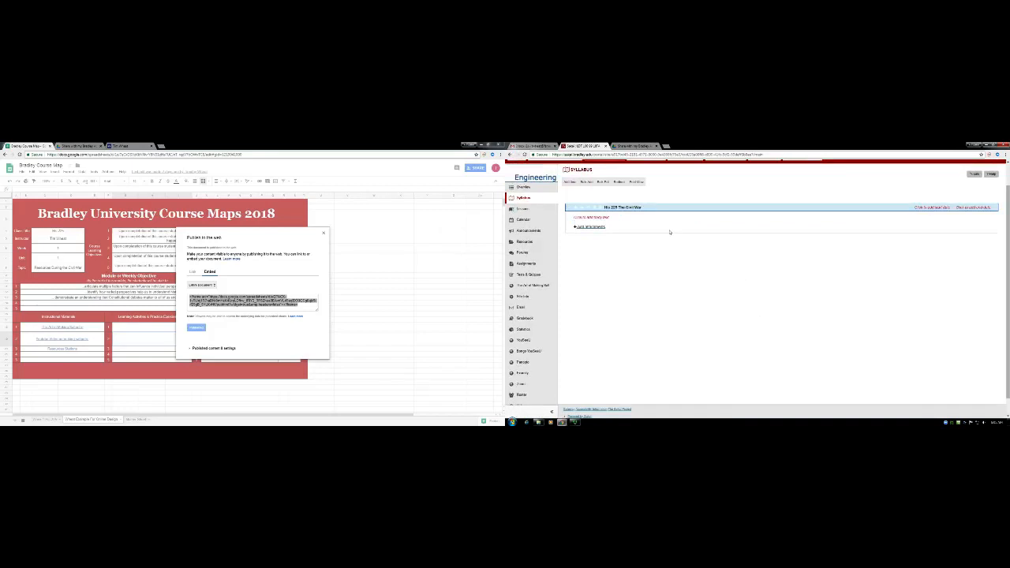
- Leave the item's attachment page and try to add another, untitled syllabus item containing the embed code
left_click(576, 227)
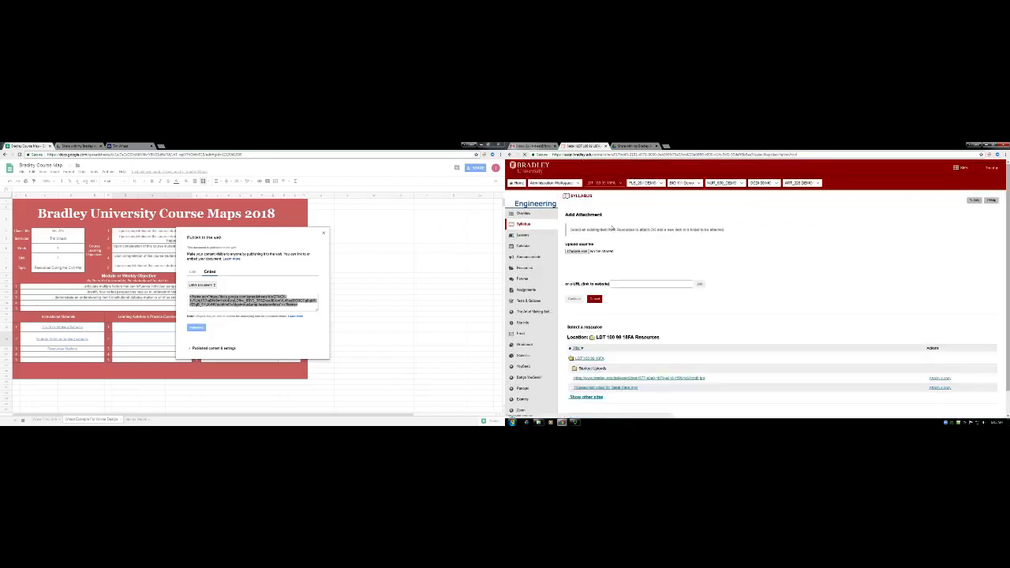
left_click(950, 178)
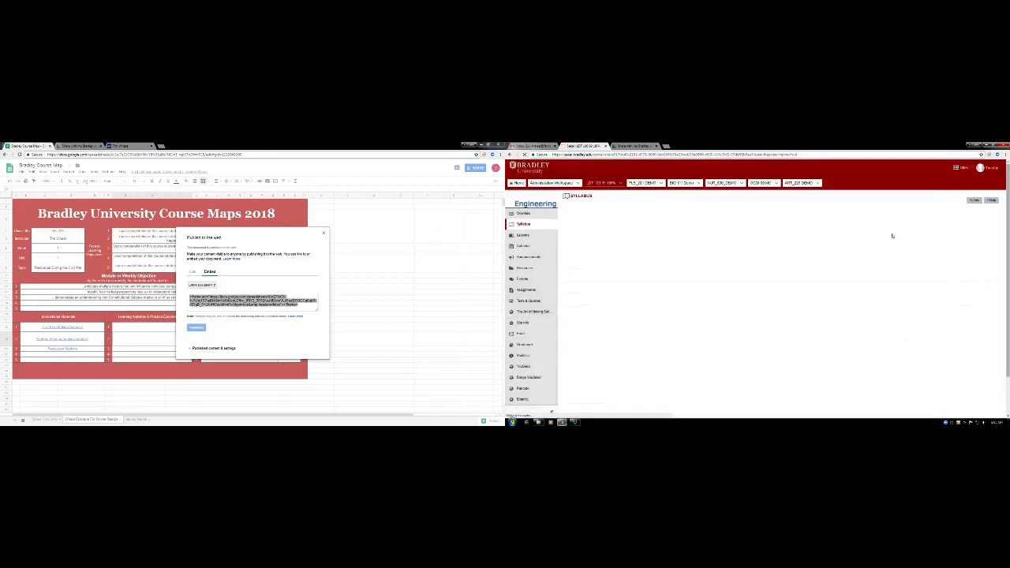
left_click(584, 210)
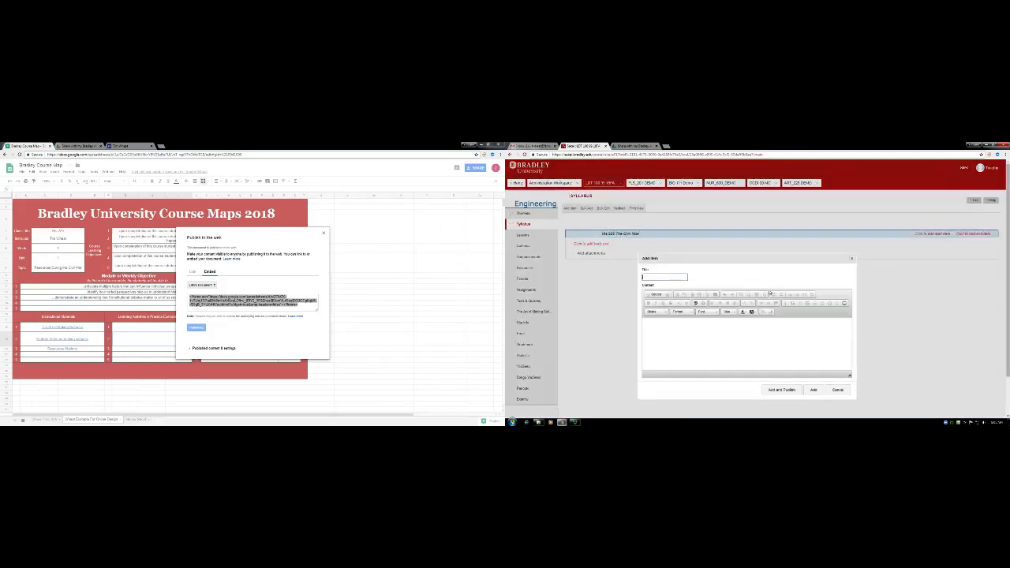
left_click(698, 325)
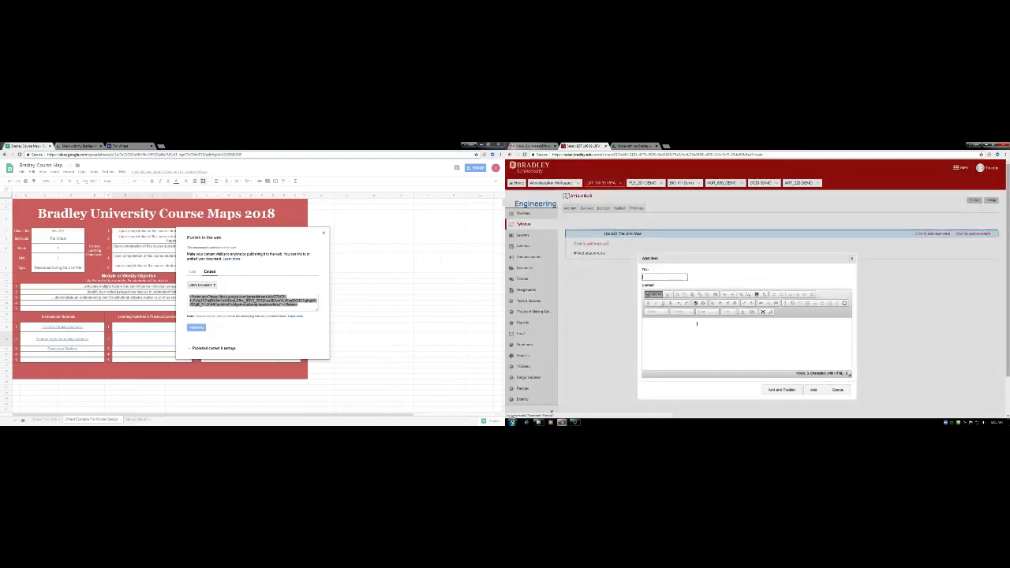
key("ctrl+v")
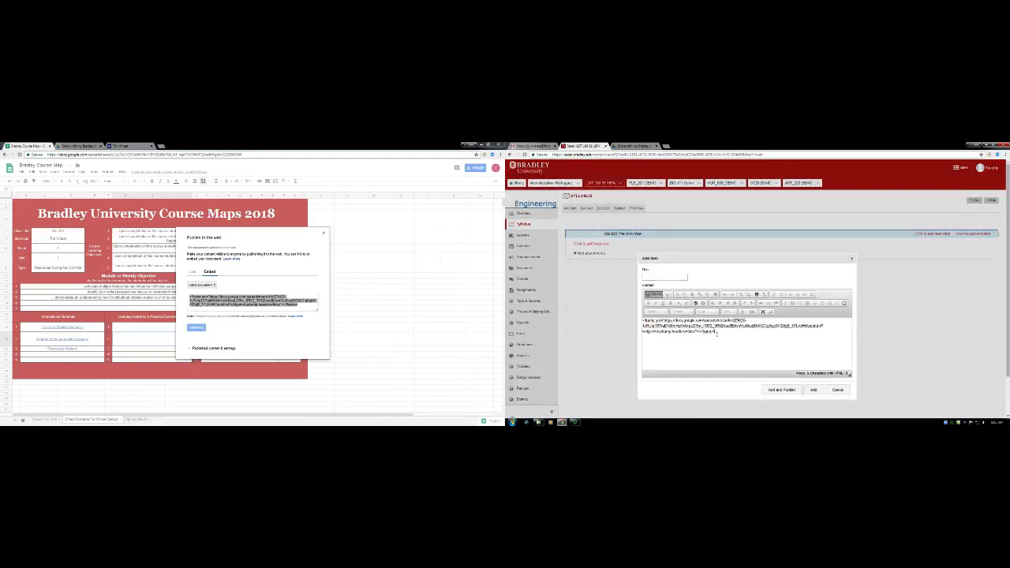
left_click(815, 389)
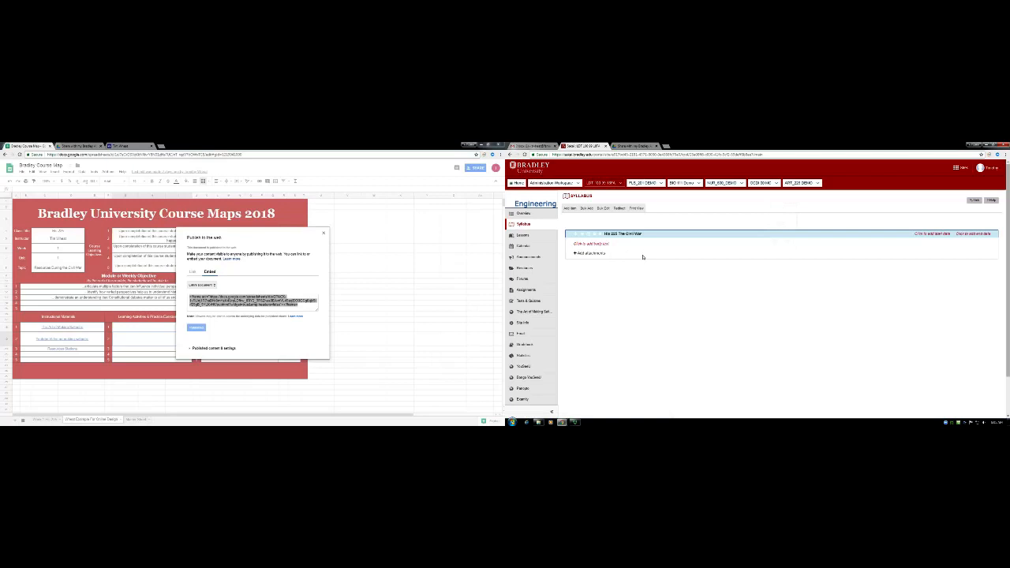
- Replace the placeholder body text of the "His 225 The Civil War" syllabus item with the embed code in source view and save it
left_click(607, 245)
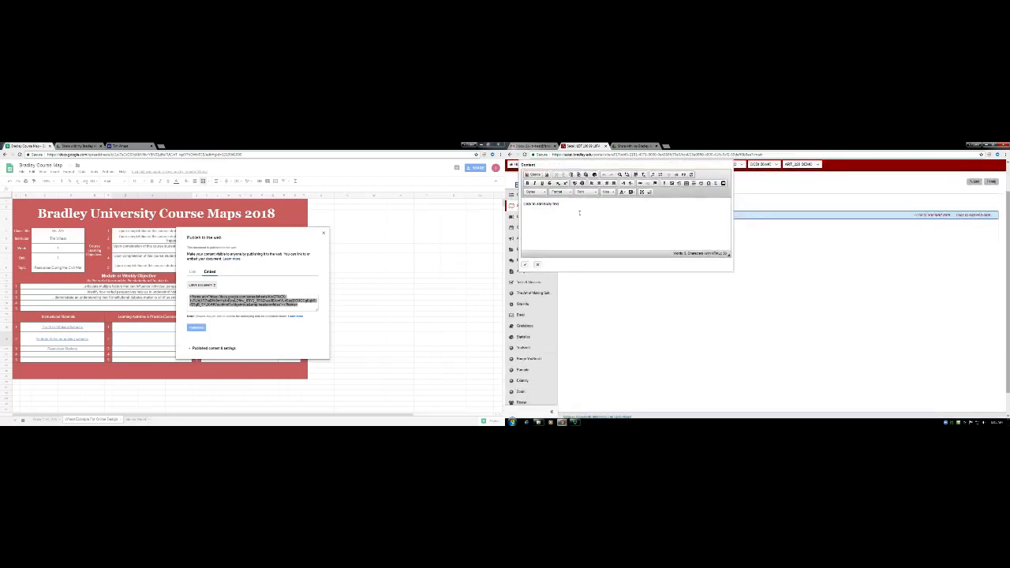
left_click(534, 174)
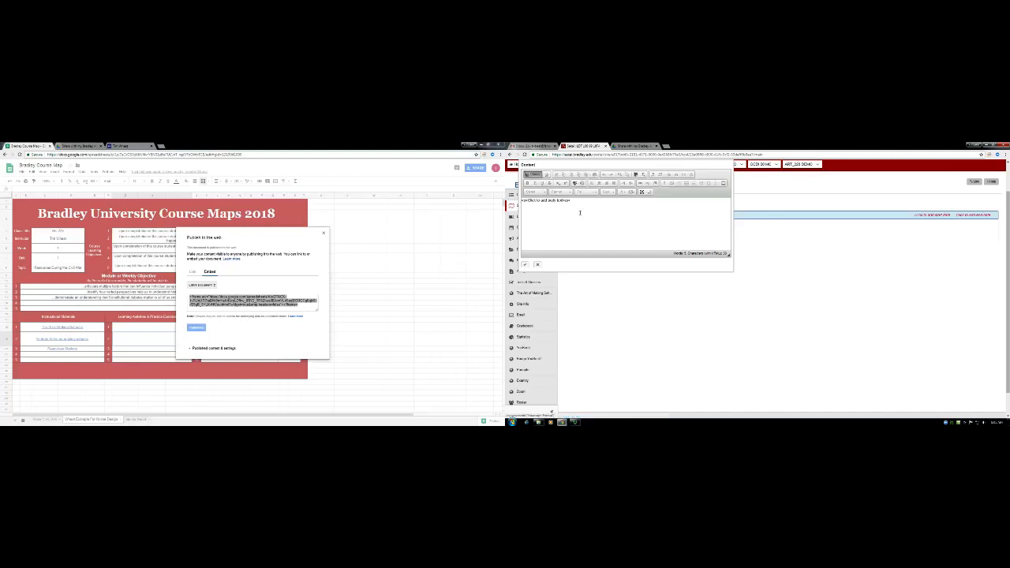
left_click_drag(581, 204, 521, 202)
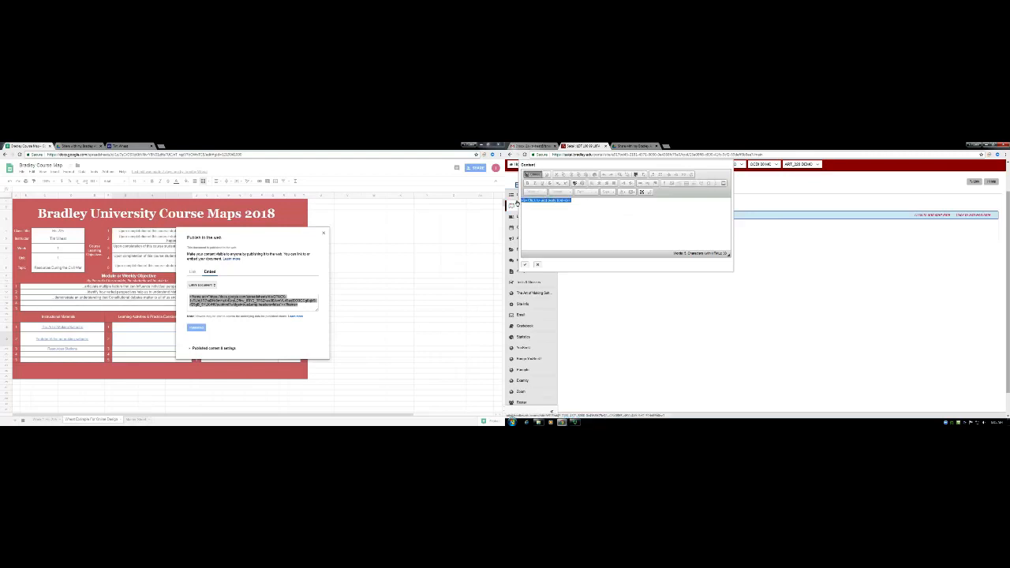
key("ctrl+v")
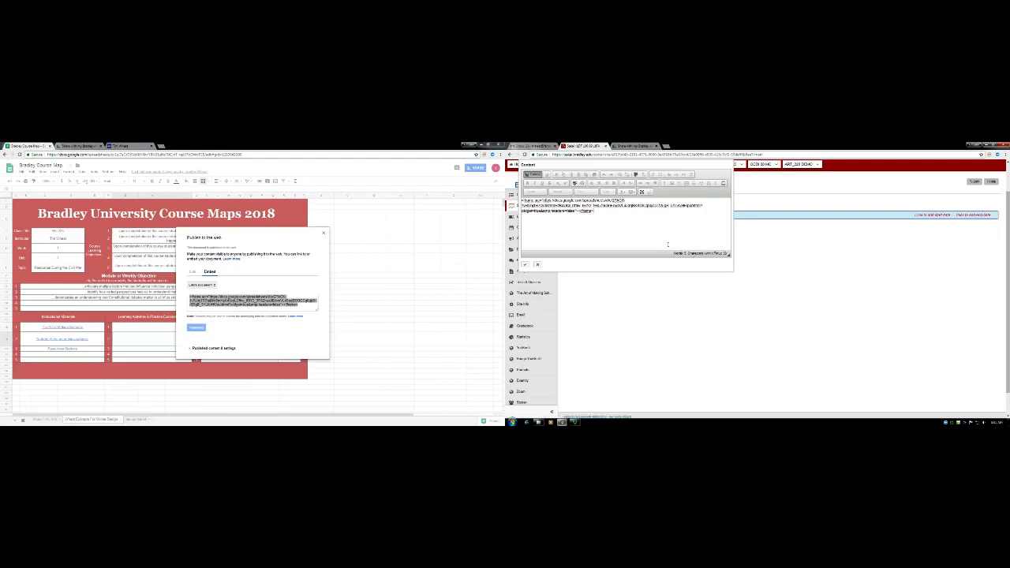
left_click(527, 267)
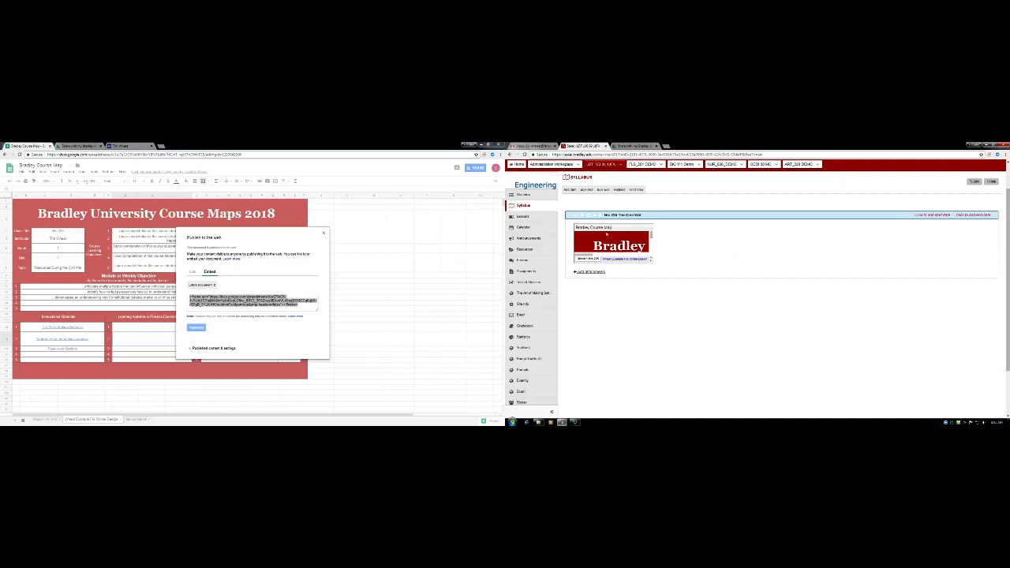
scroll(666, 249, "down", 1)
scroll(677, 247, "up", 1)
- Close the spreadsheet's publish settings and view its available download formats
left_click(323, 233)
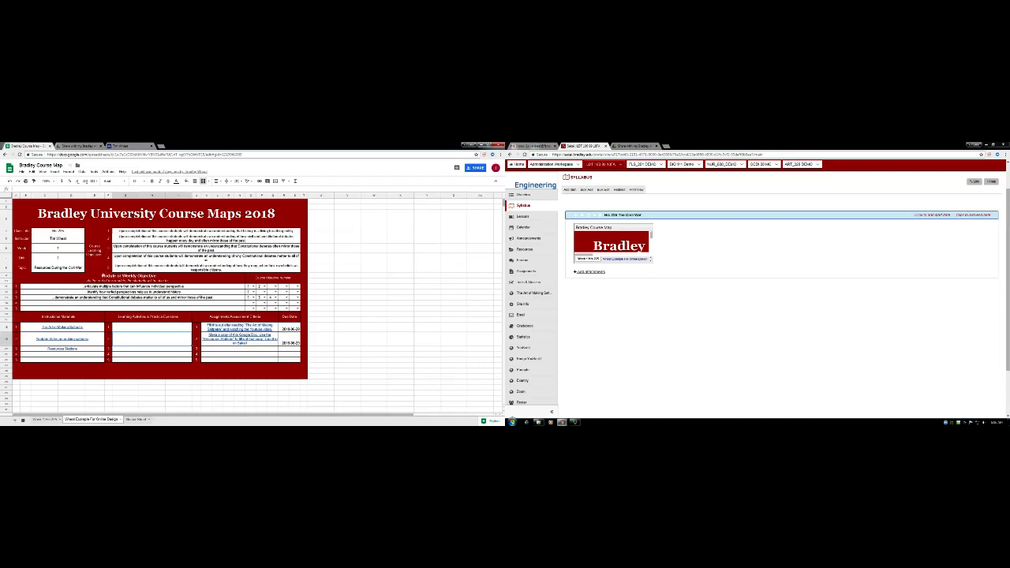
left_click(23, 172)
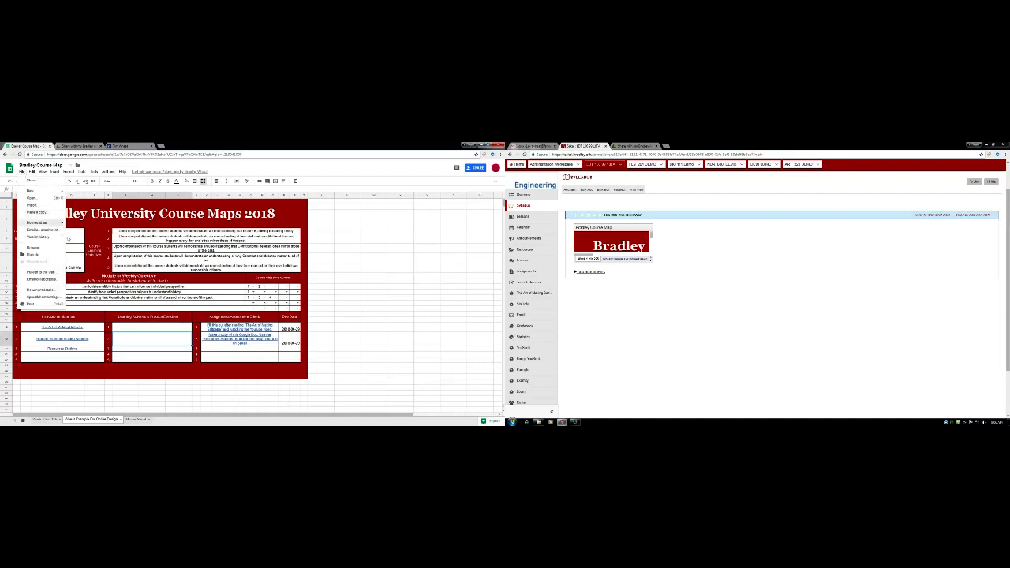
mouse_move(48, 224)
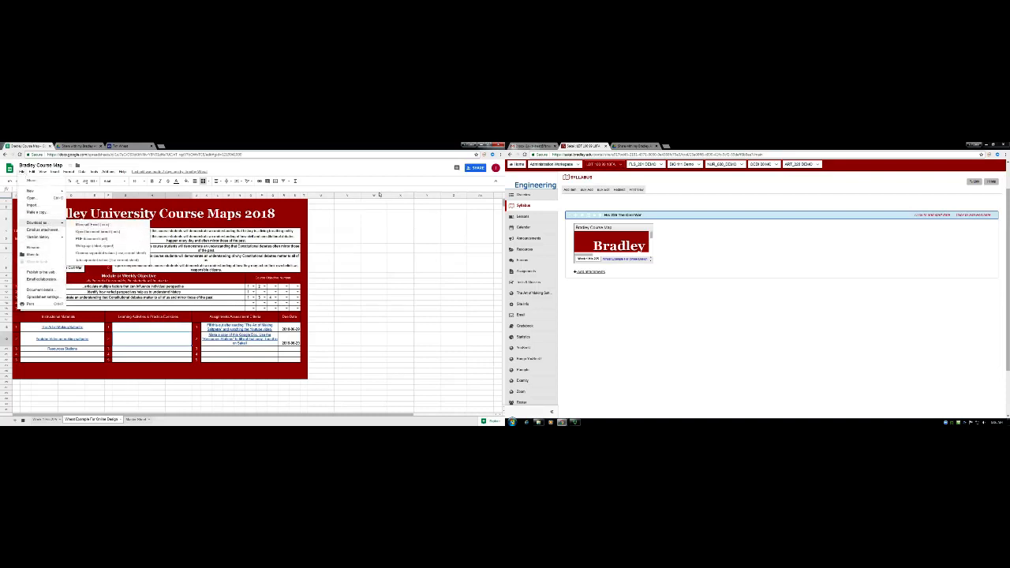
left_click(364, 168)
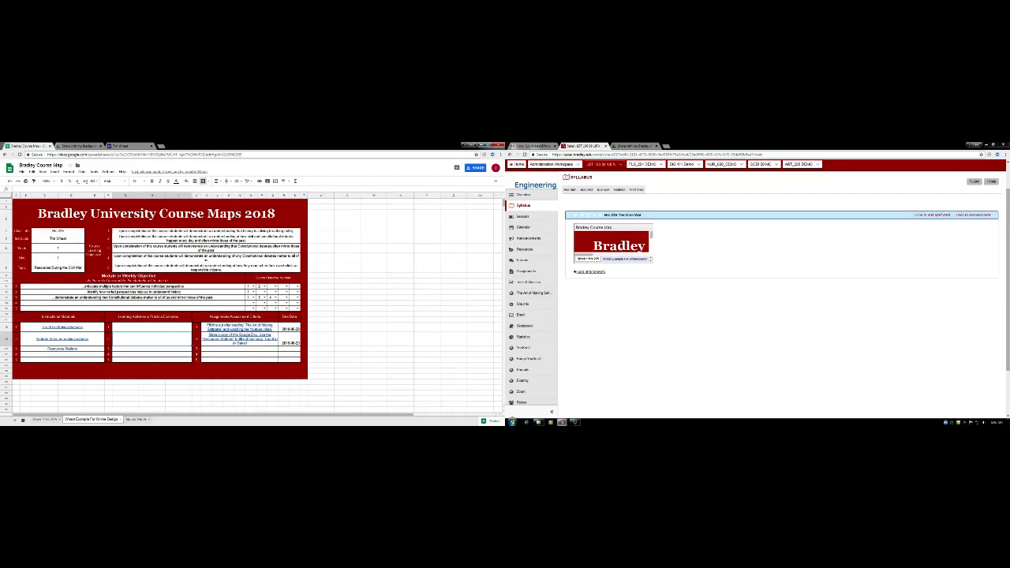
- Reopen the syllabus item's content, increase the width and height of the embedded map in its IFrame properties, and save it
right_click(616, 228)
left_click(654, 282)
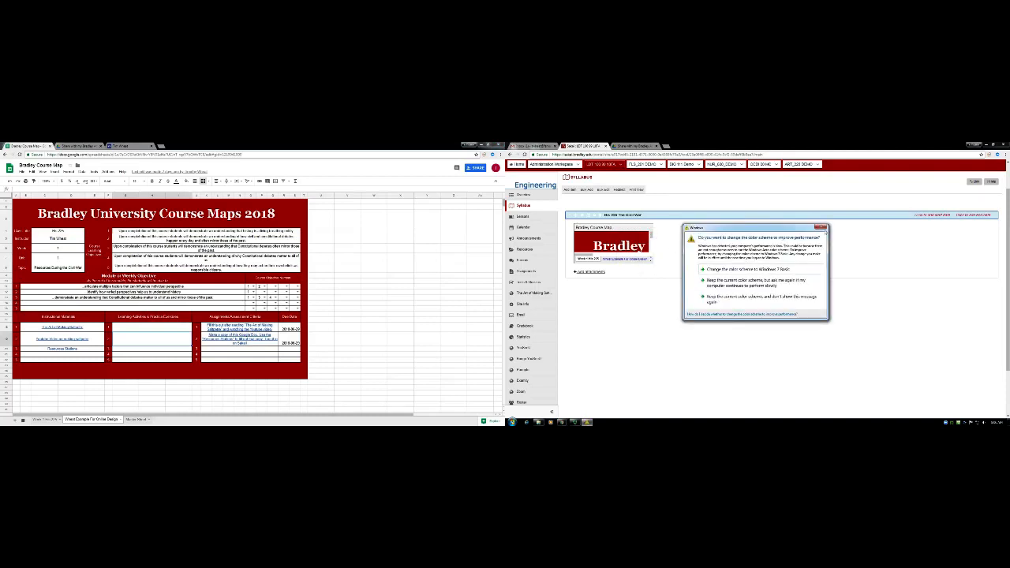
left_click(820, 227)
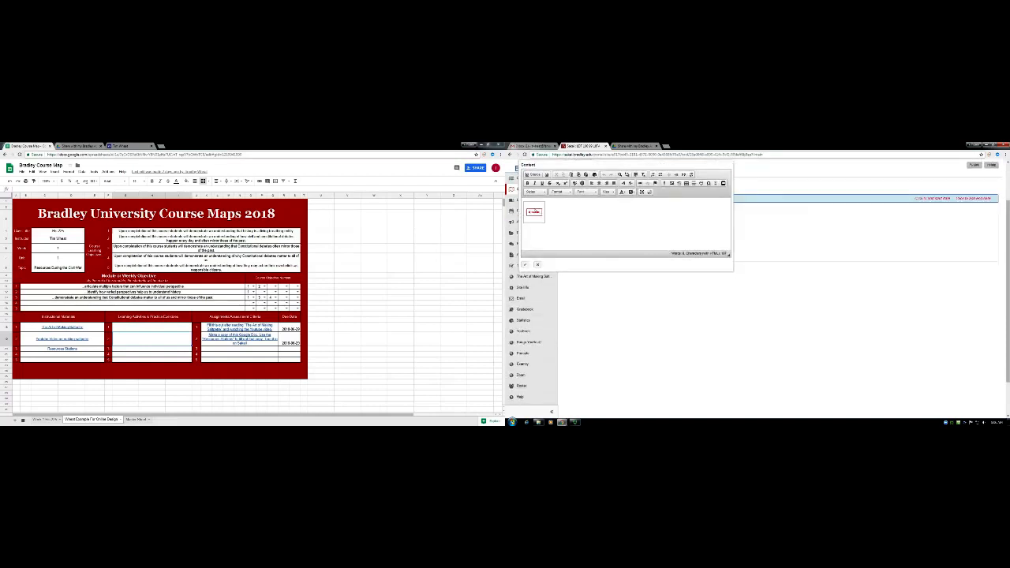
right_click(536, 210)
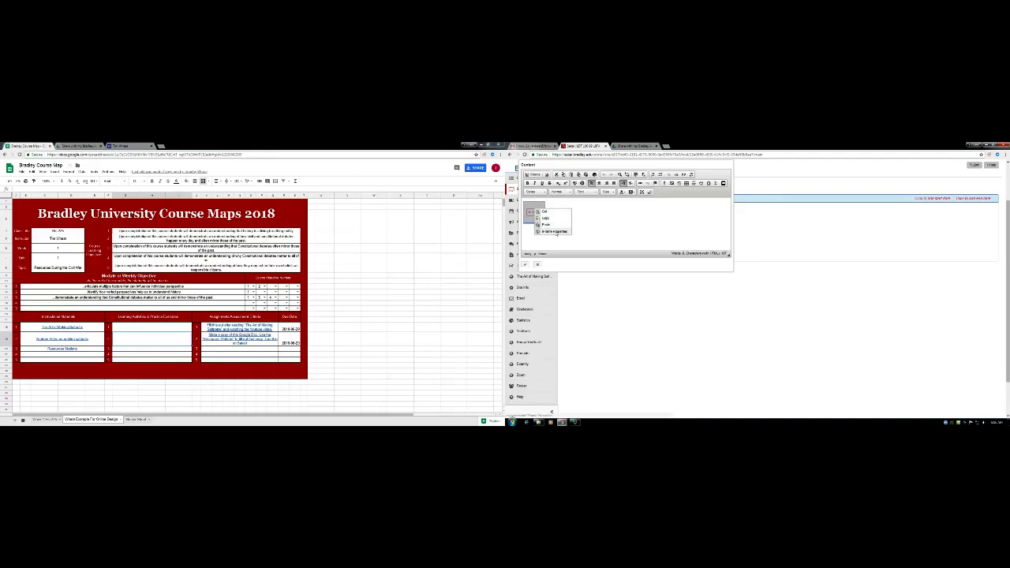
left_click(555, 231)
key("ctrl+v")
left_click(729, 281)
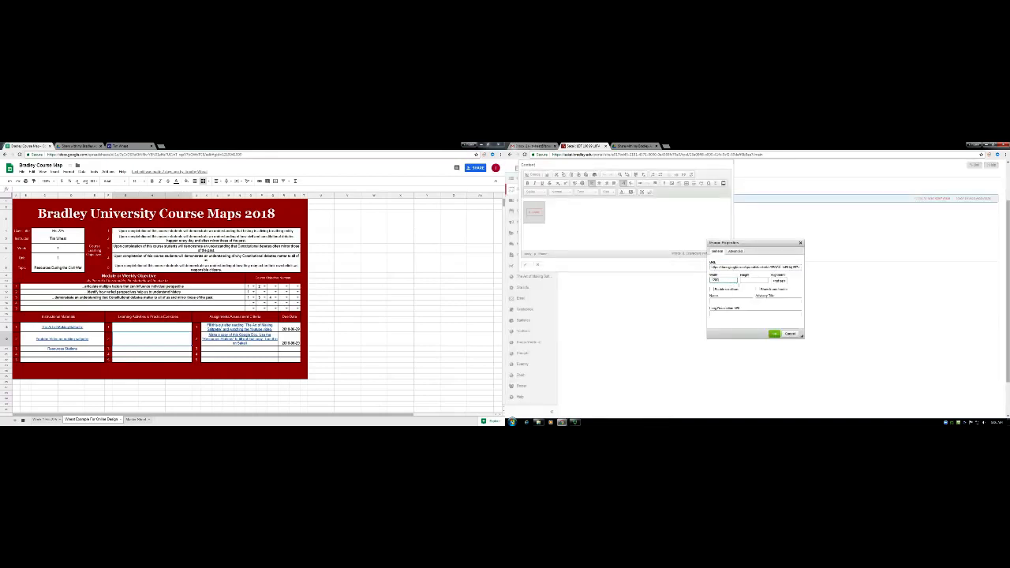
left_click(756, 281)
left_click(772, 334)
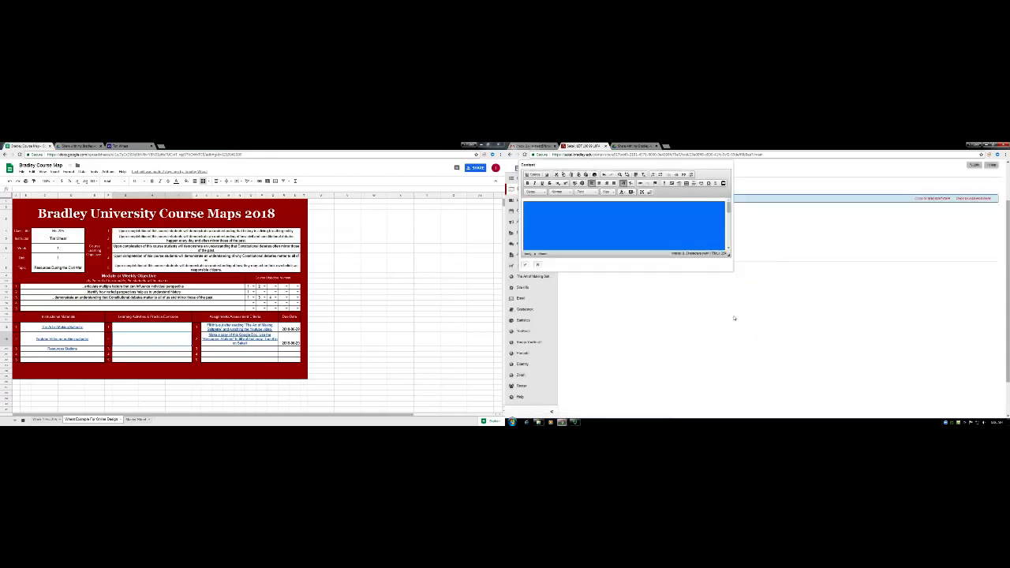
left_click(524, 266)
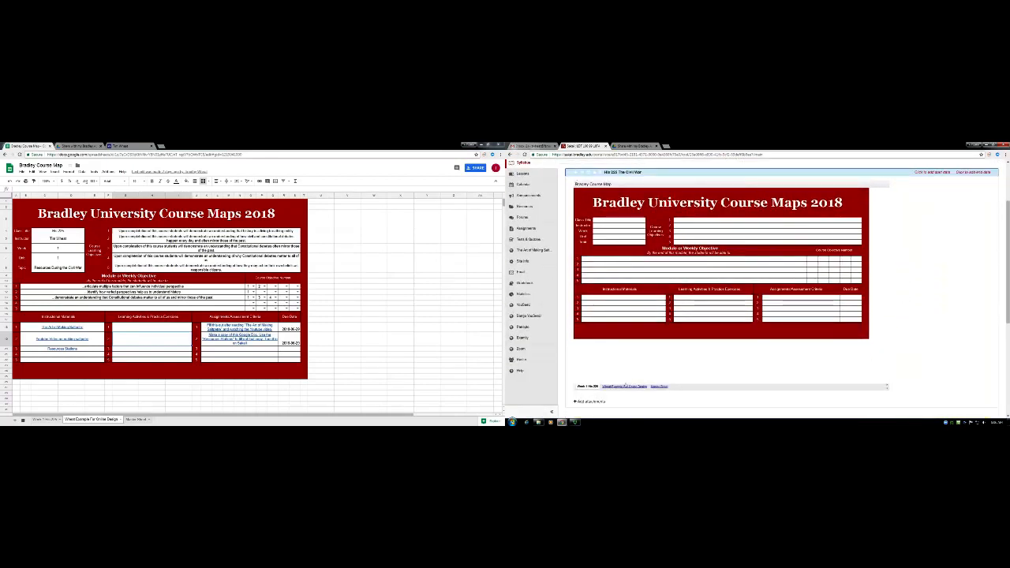
- Check the enlarged course map in the syllabus by switching between its embedded sheets
left_click(624, 387)
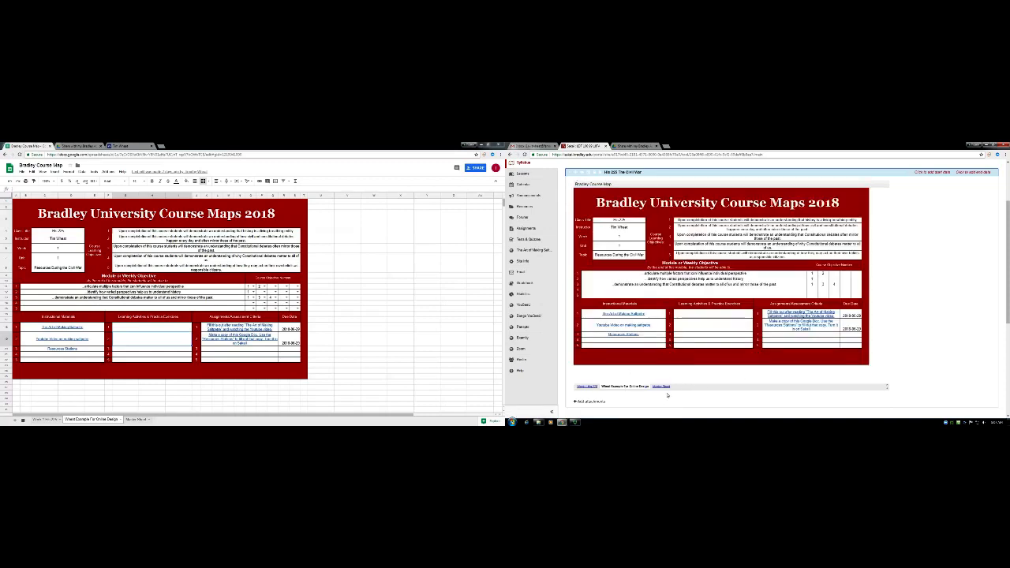
left_click(661, 386)
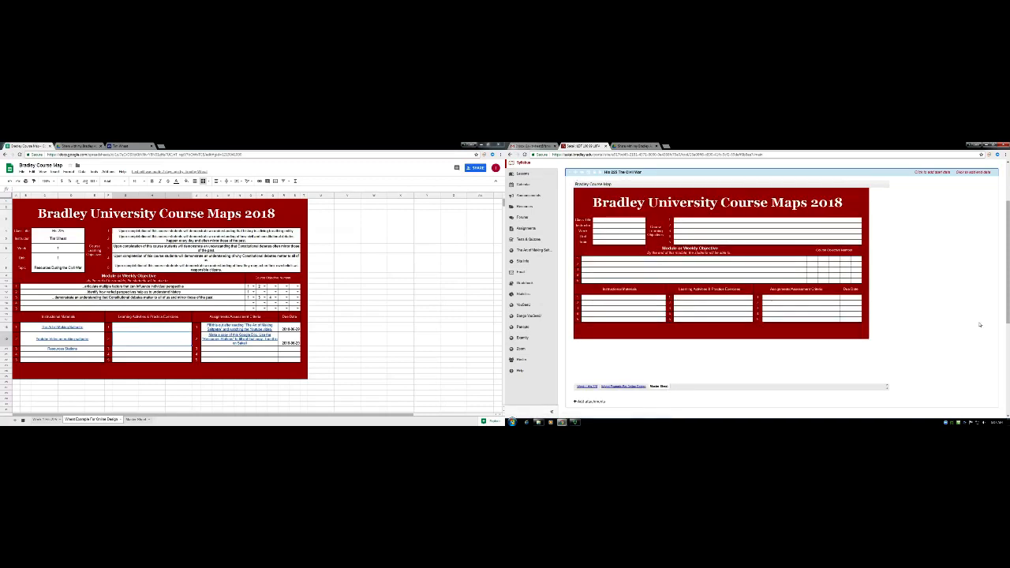
left_click(630, 386)
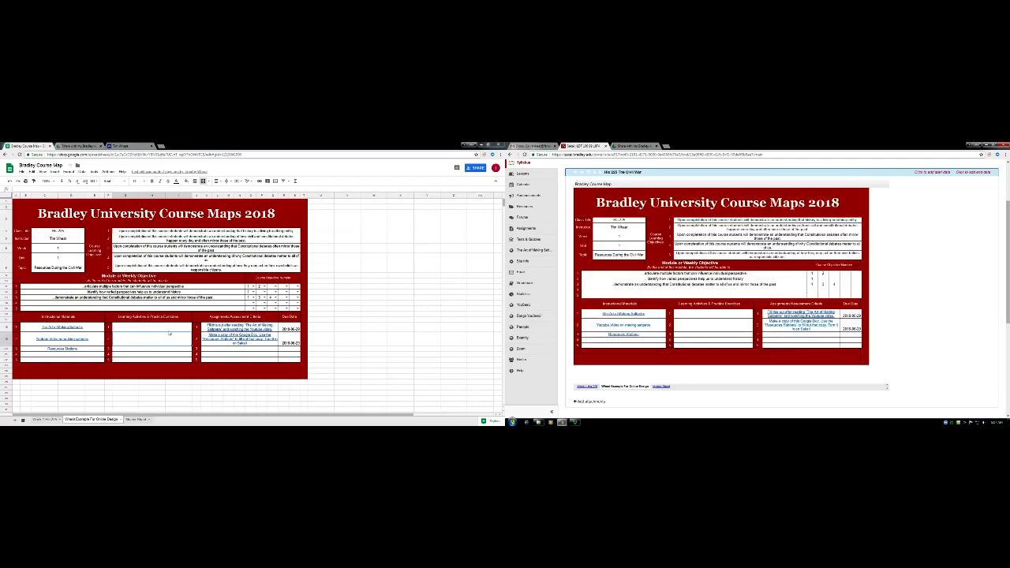
- Enter "Blah Blah Blah" in the first Learning Activities & Practice Exercises row of the source spreadsheet's example sheet
left_click(170, 330)
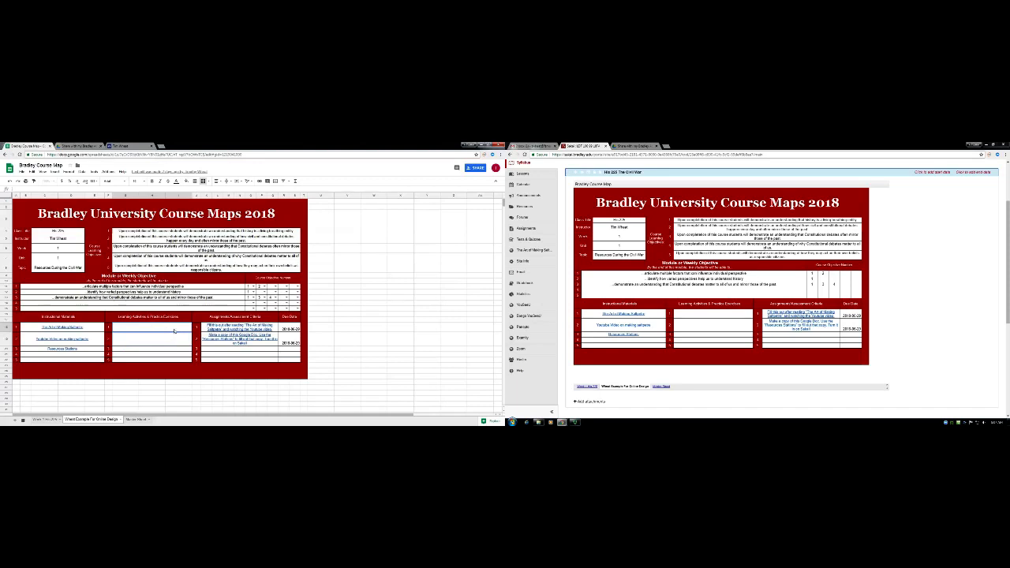
type("Blah Blah Blah")
key("Return")
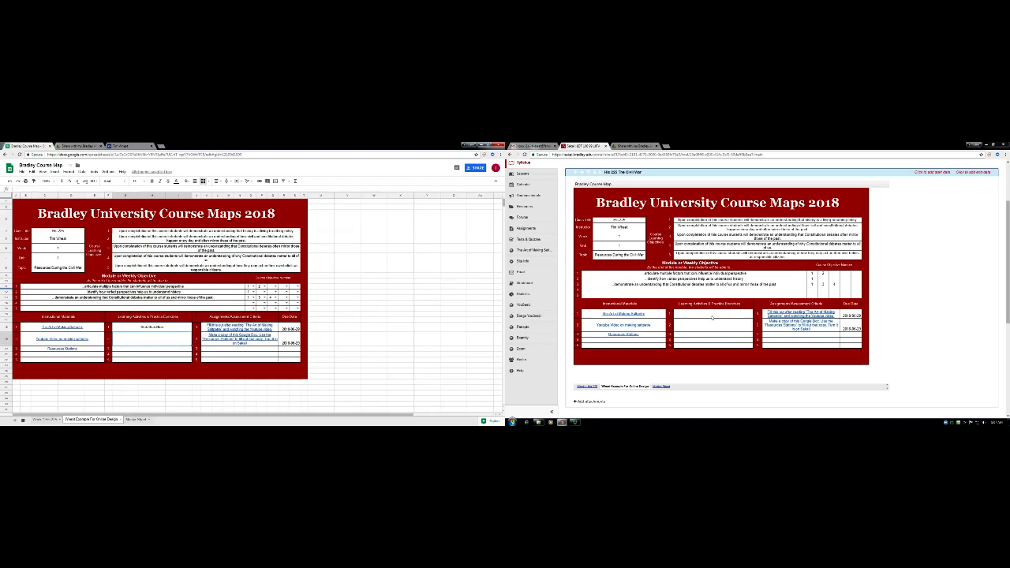
- Check whether the embedded course map shows the new entry by switching its sheets and reloading the syllabus page
left_click(661, 386)
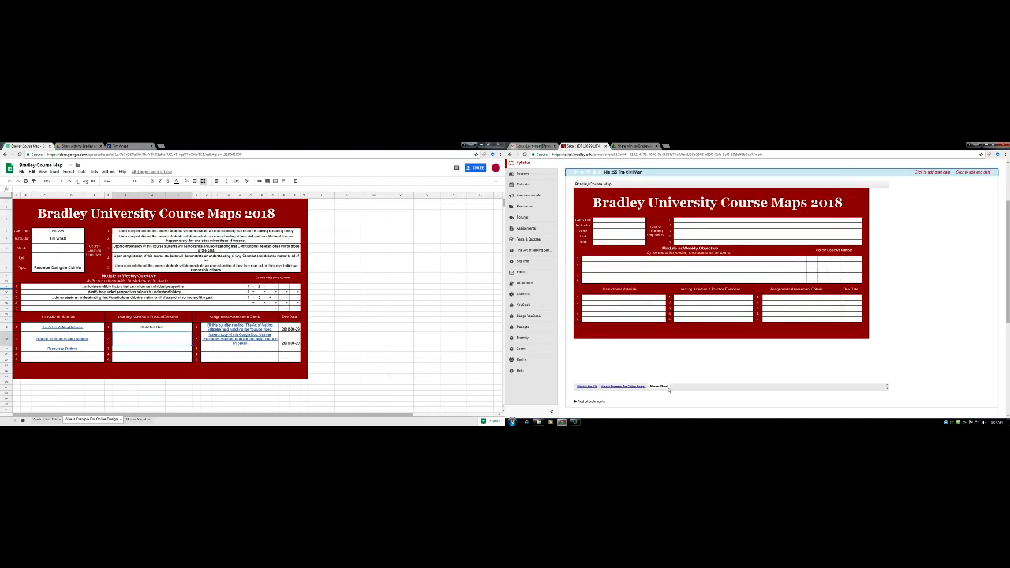
left_click(636, 386)
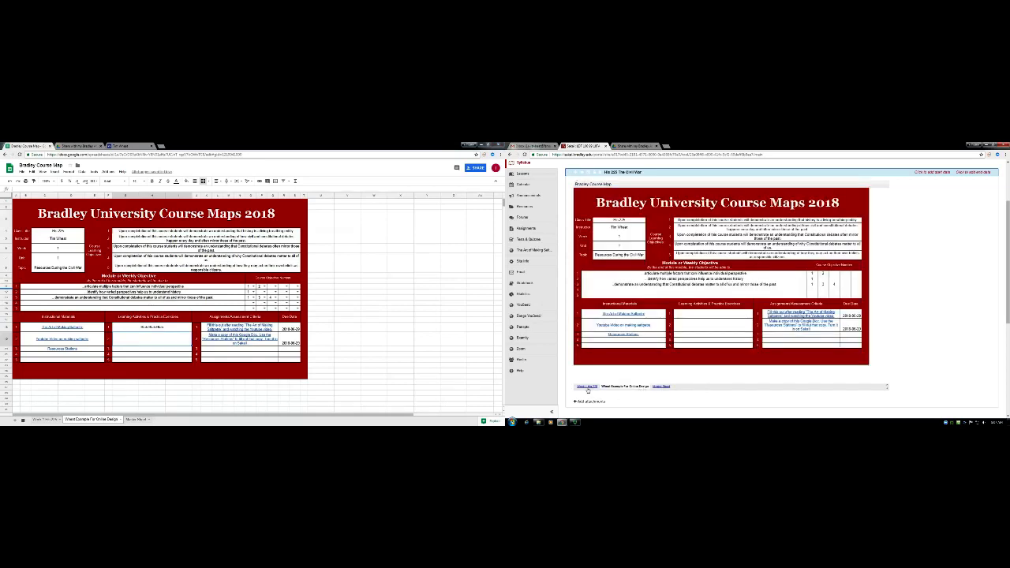
left_click(588, 386)
left_click(636, 386)
left_click(525, 154)
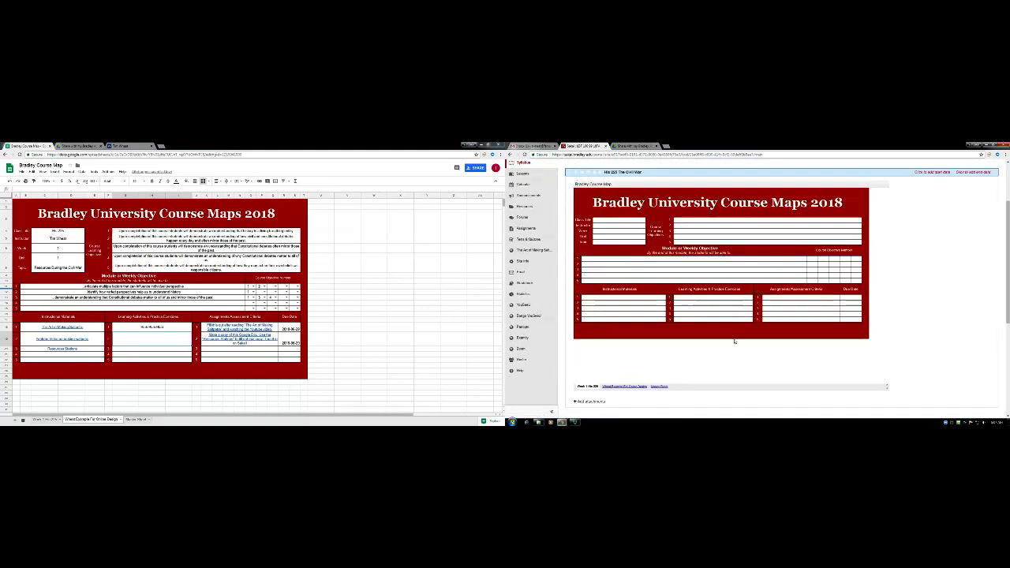
left_click(623, 387)
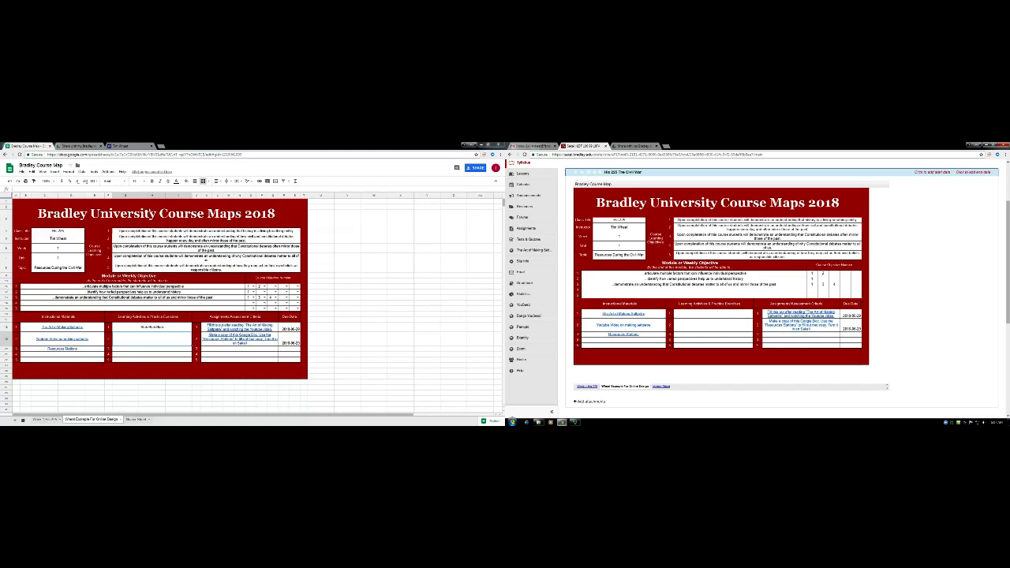
- Switch to the Google Sites editor, view the Home page, and return to the Panopto page
left_click(126, 146)
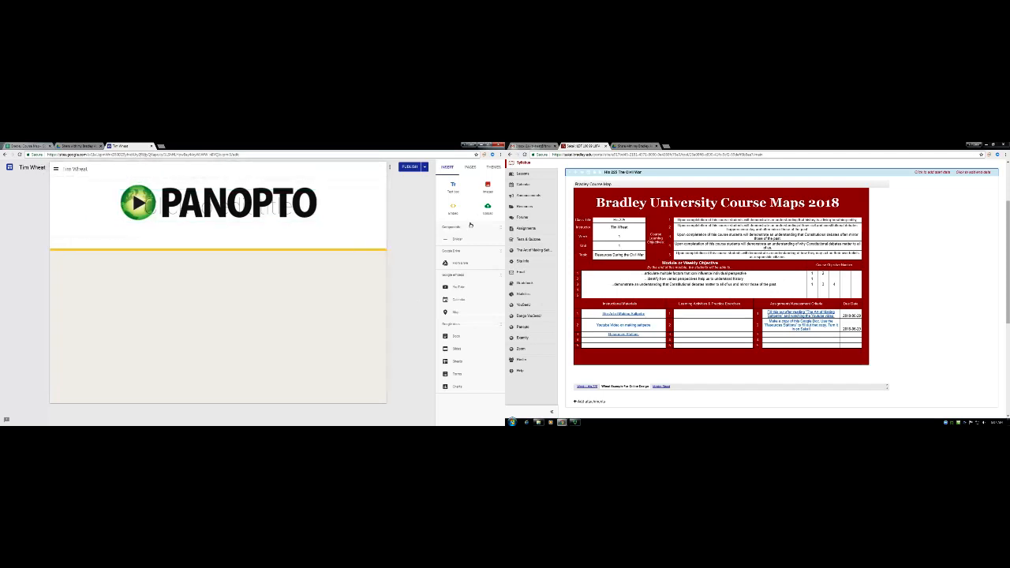
left_click(469, 167)
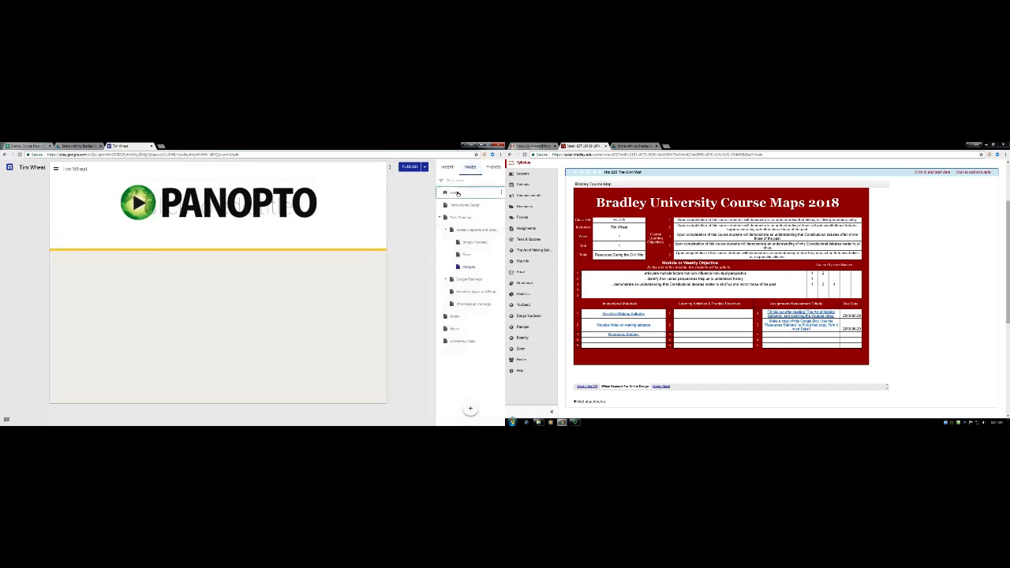
left_click(470, 196)
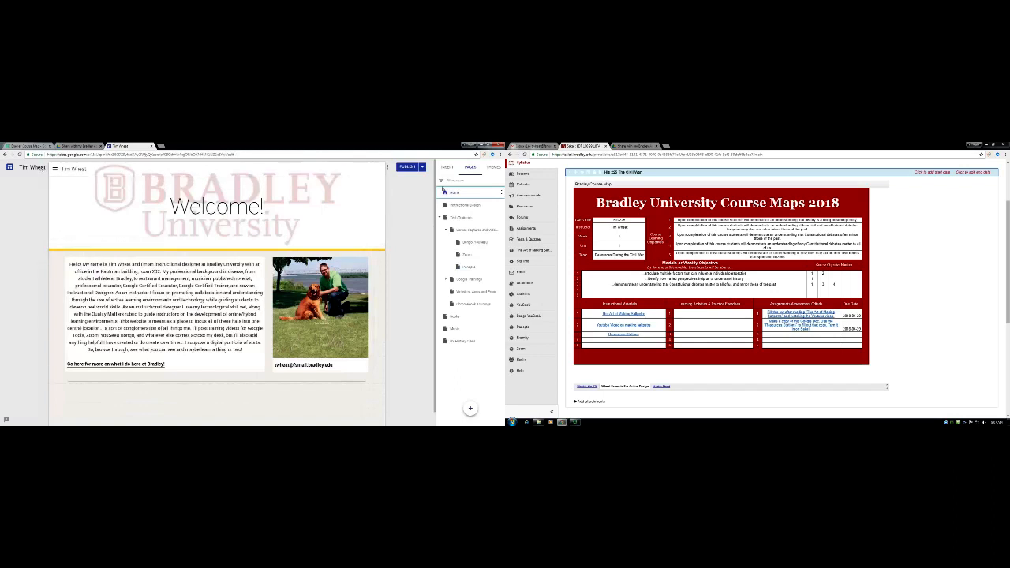
left_click(469, 268)
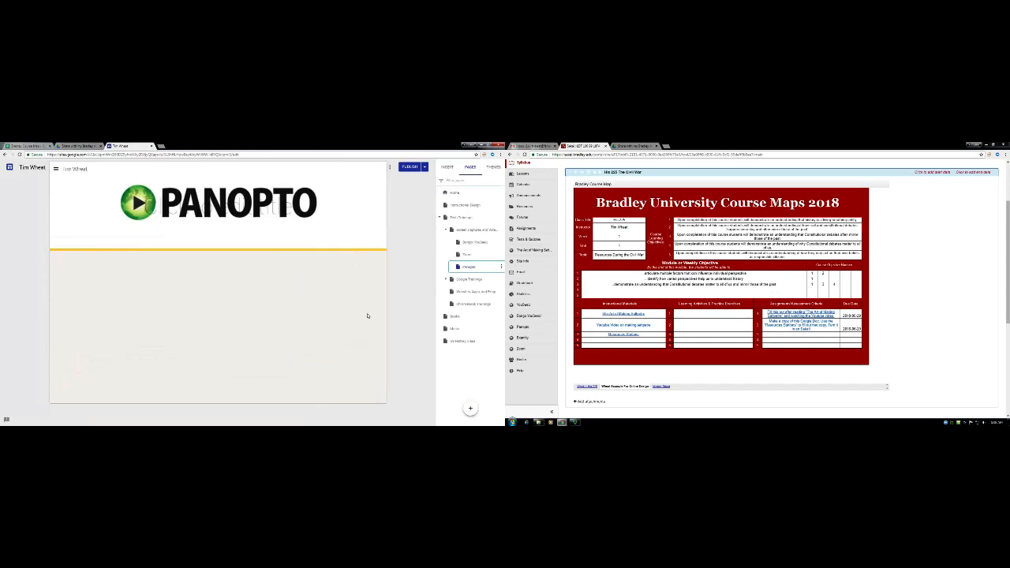
- Insert the Bradley Course Map spreadsheet from Google Sheets into the Panopto page
left_click(446, 166)
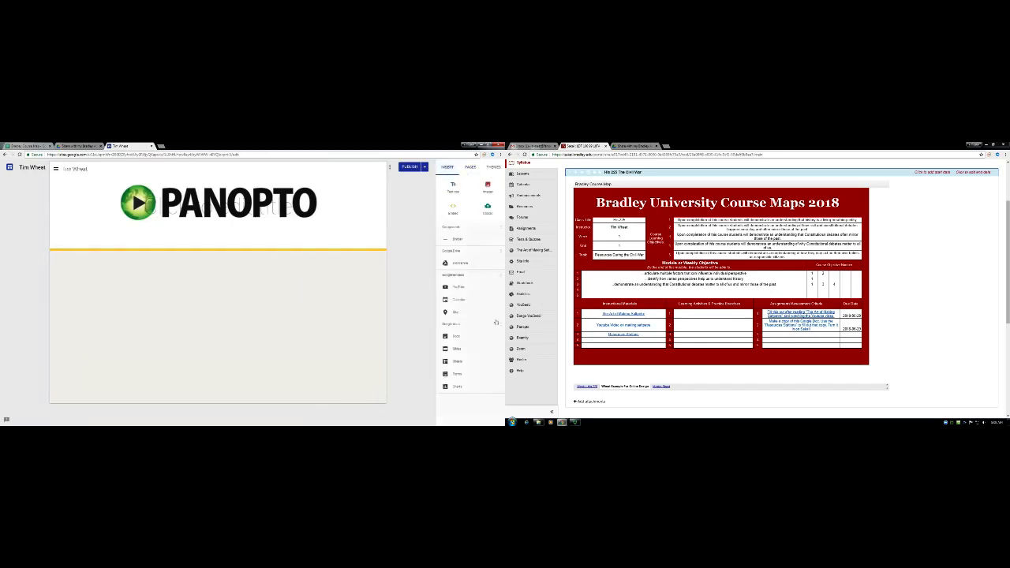
left_click(465, 362)
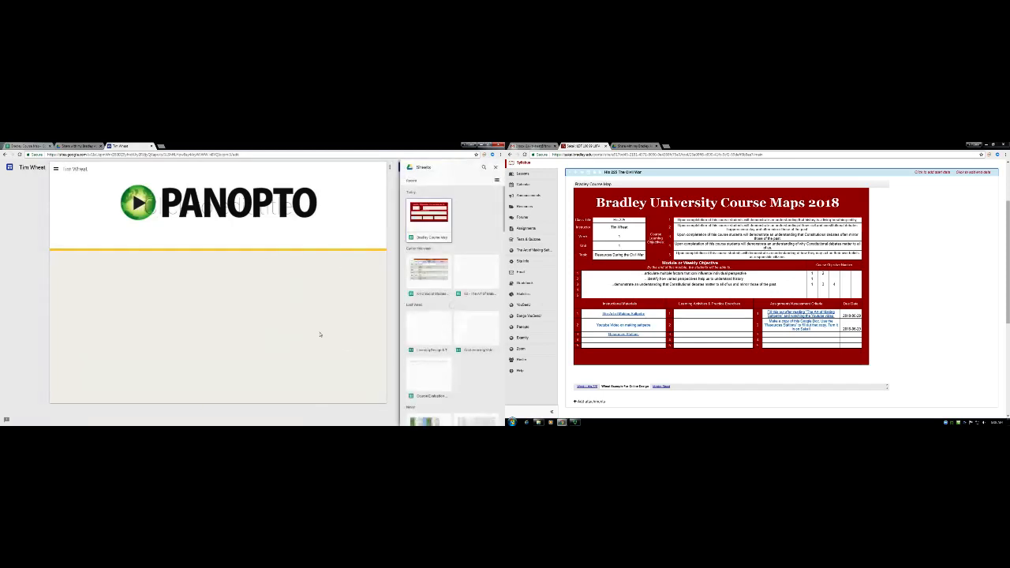
left_click(431, 237)
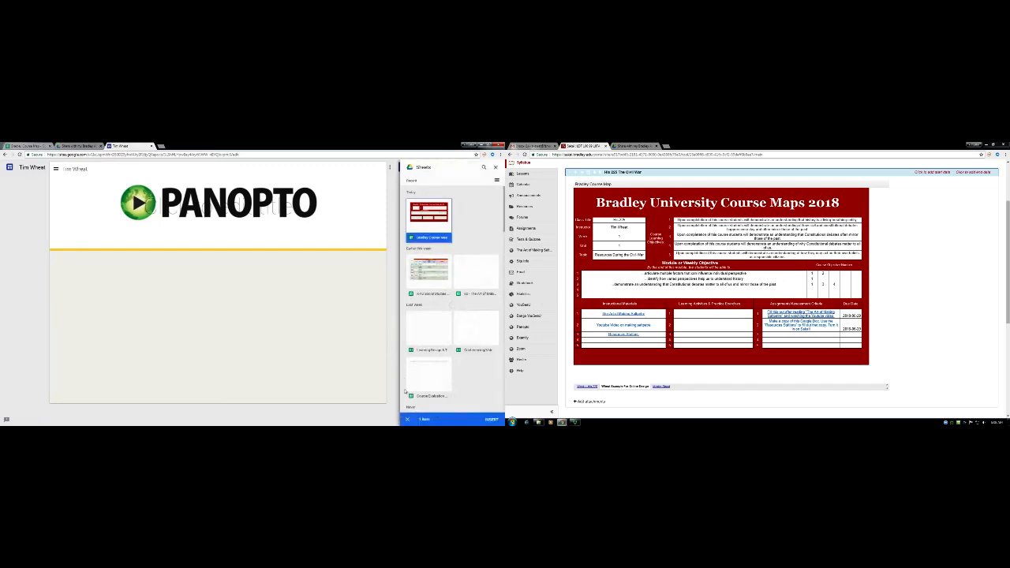
left_click(492, 419)
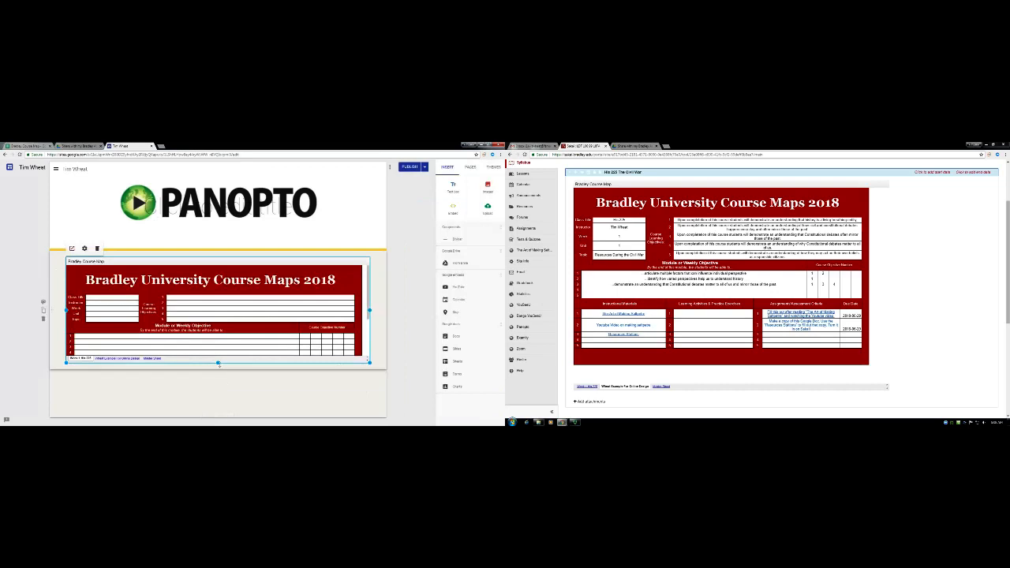
- Increase the height of the embedded course map on the Panopto page until the whole map fits above its sheet tabs
left_click_drag(219, 363, 217, 425)
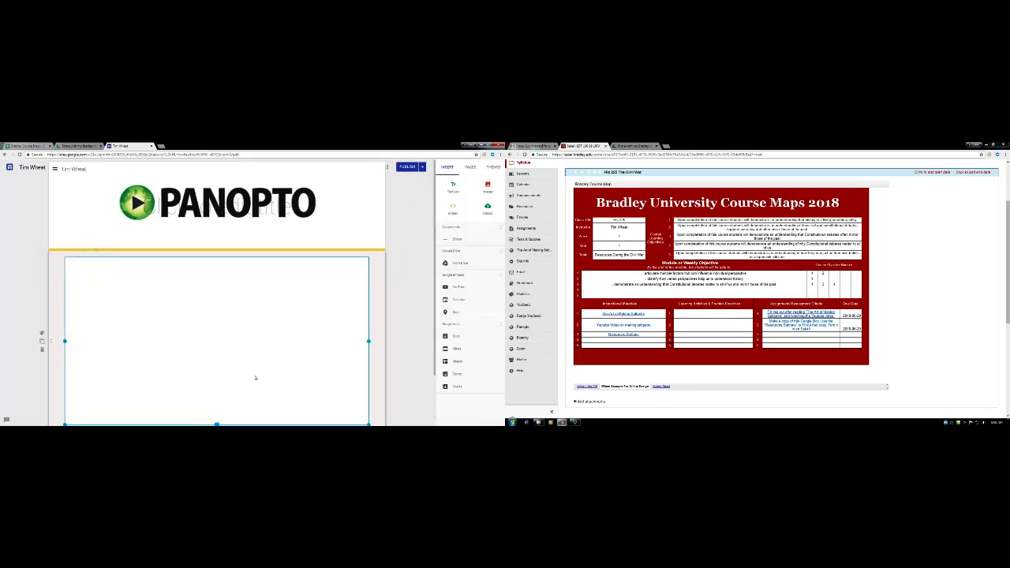
scroll(253, 359, "down", 1)
scroll(252, 359, "down", 1)
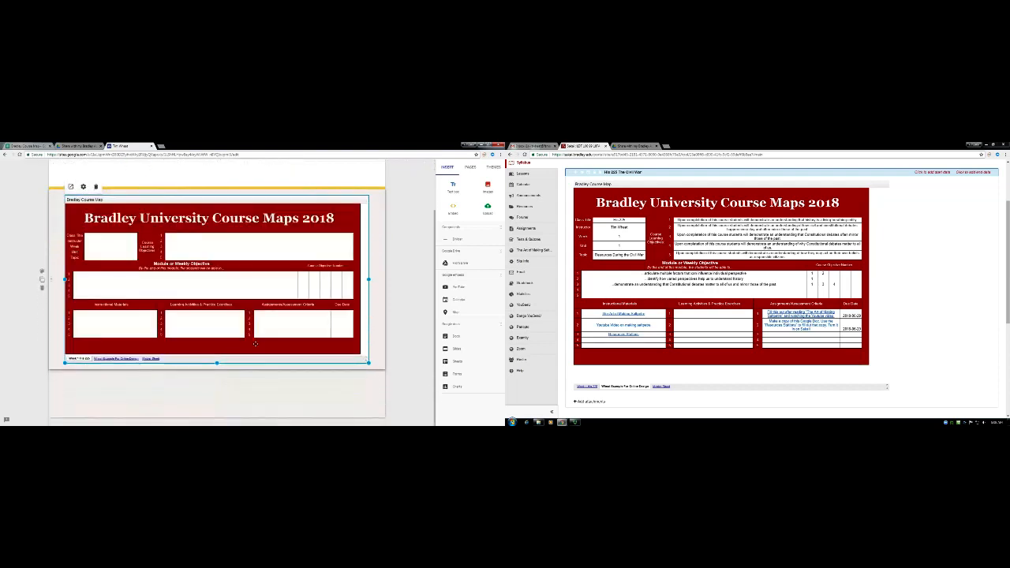
left_click_drag(217, 362, 217, 378)
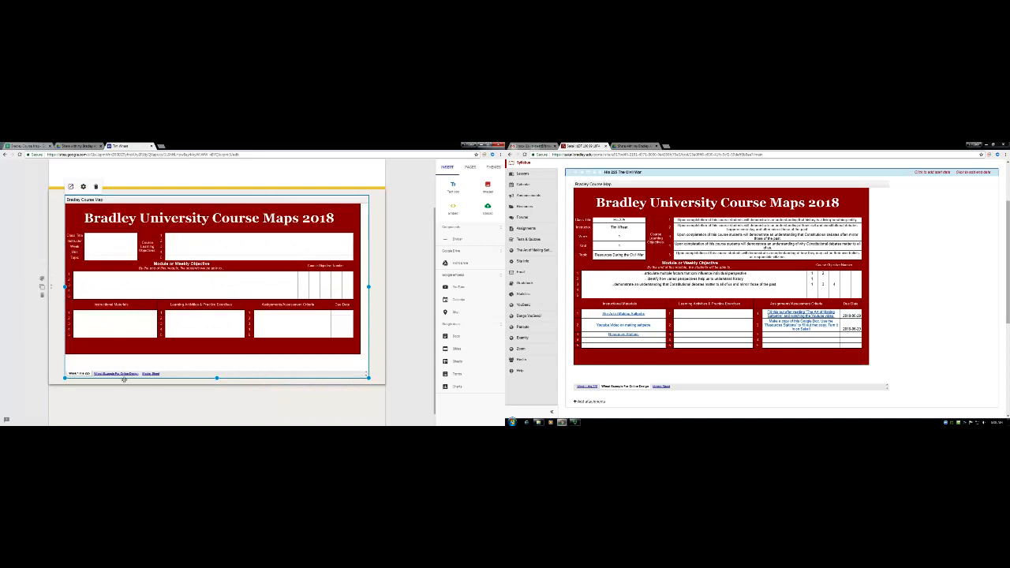
- Deselect the embedded course map and reload the Panopto page in the site editor
scroll(379, 256, "up", 2)
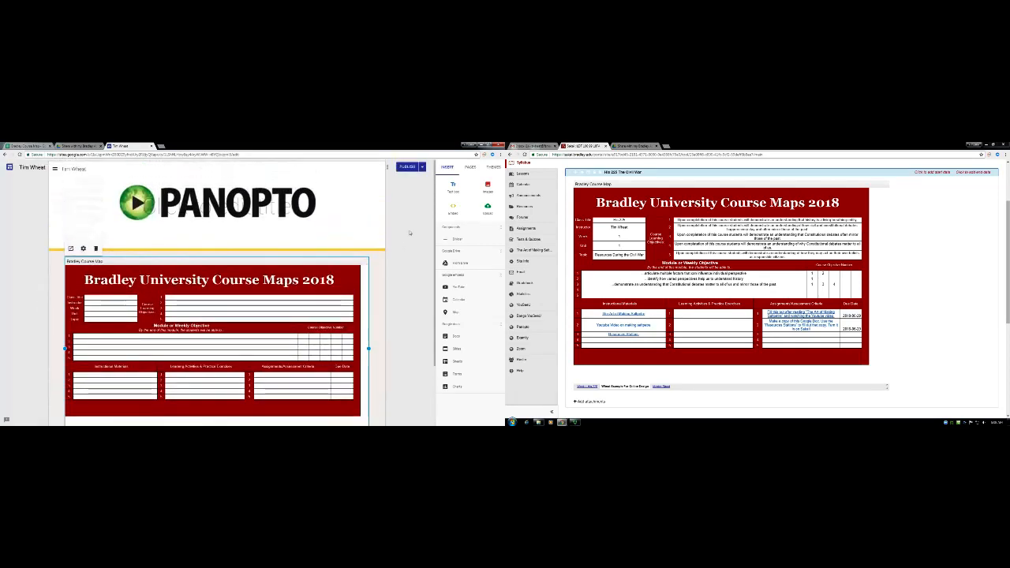
left_click(408, 224)
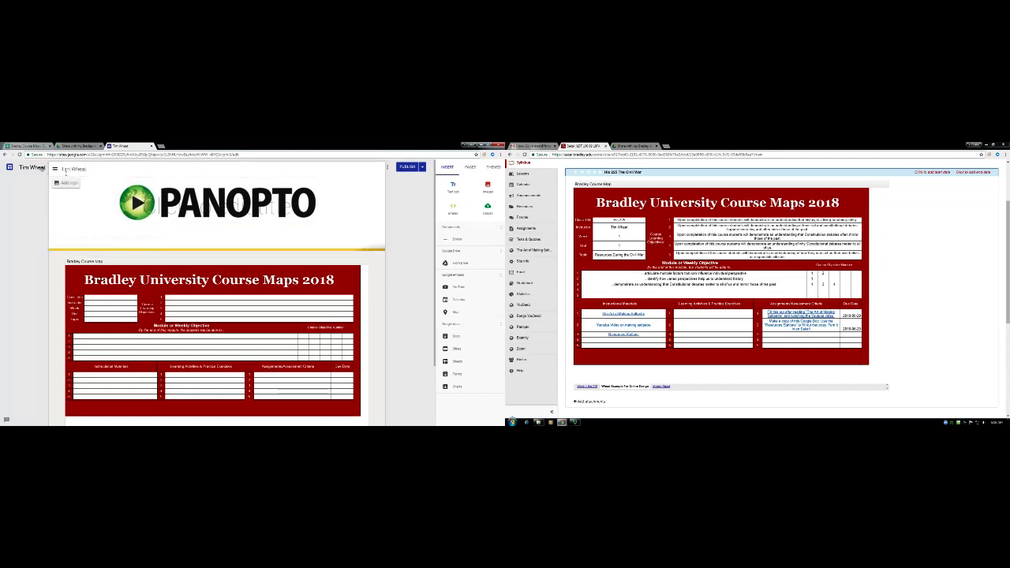
left_click(20, 154)
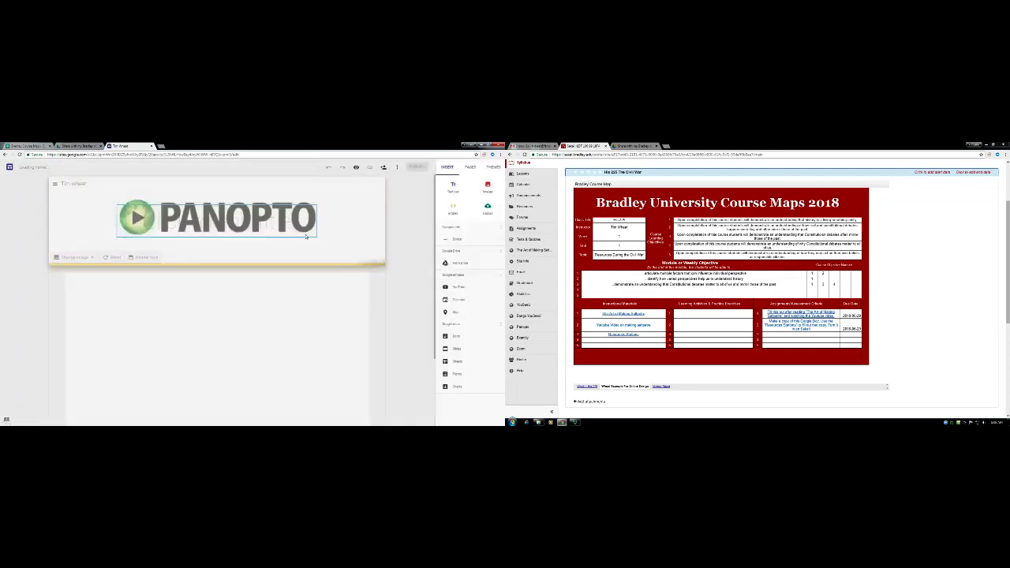
scroll(402, 264, "down", 2)
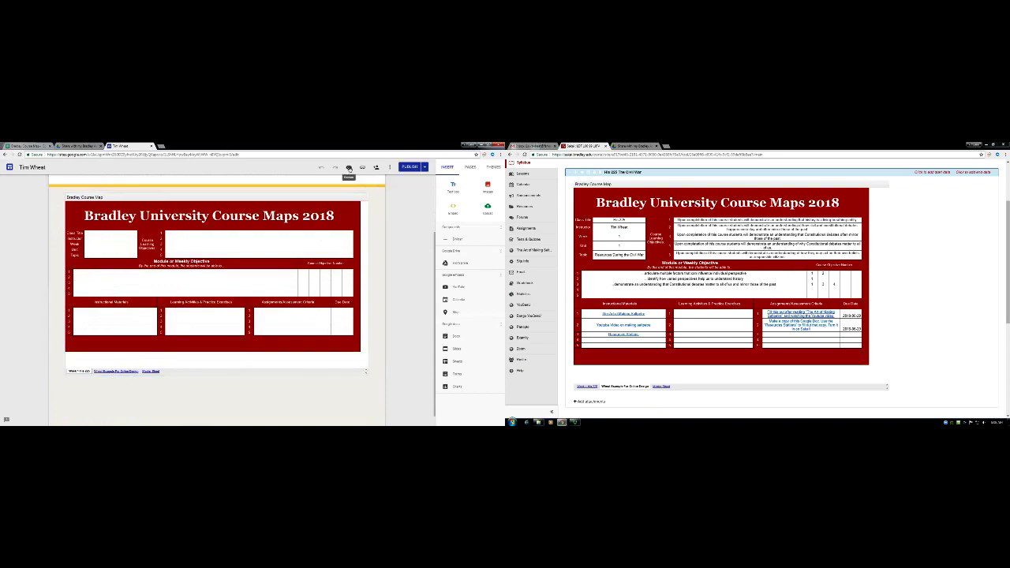
- Preview the Panopto page as published and switch the embedded course map between its week, example and master sheets
left_click(349, 167)
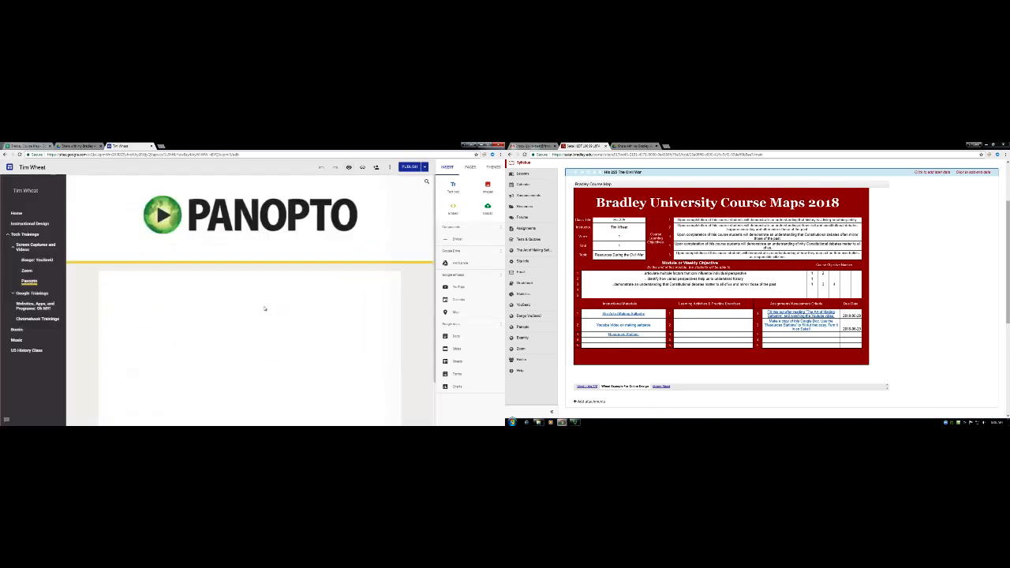
scroll(412, 301, "down", 1)
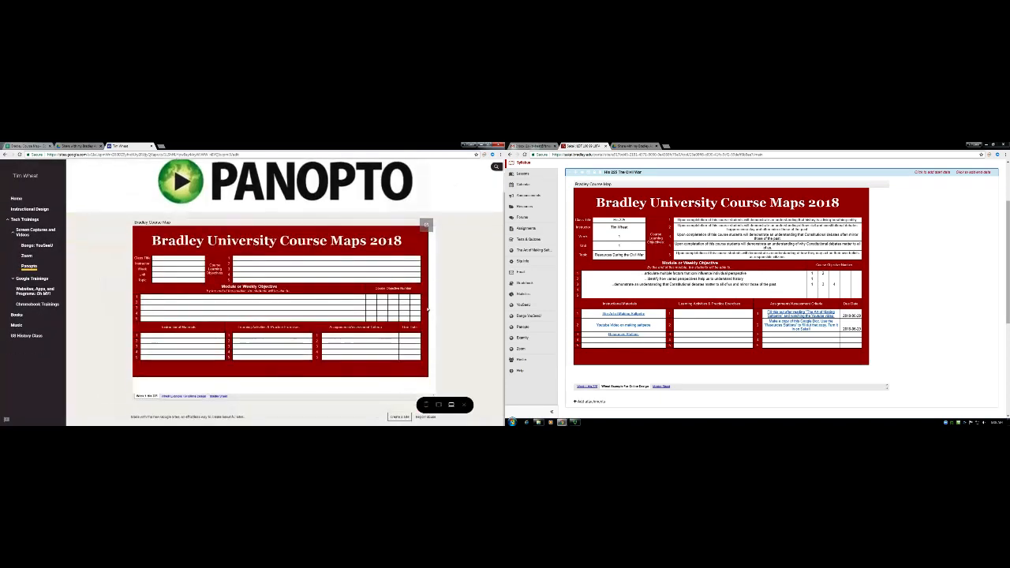
left_click(198, 398)
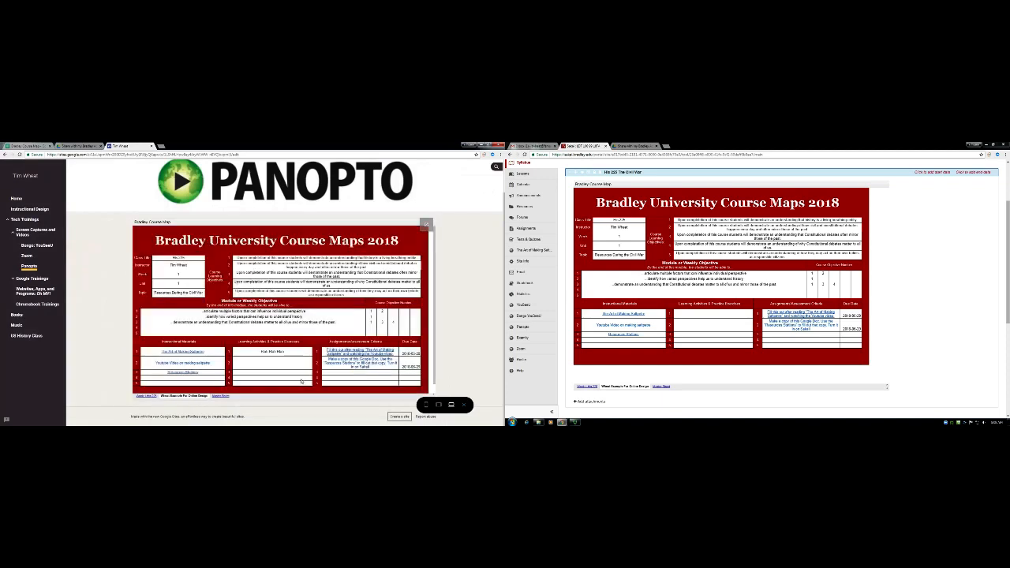
left_click(220, 396)
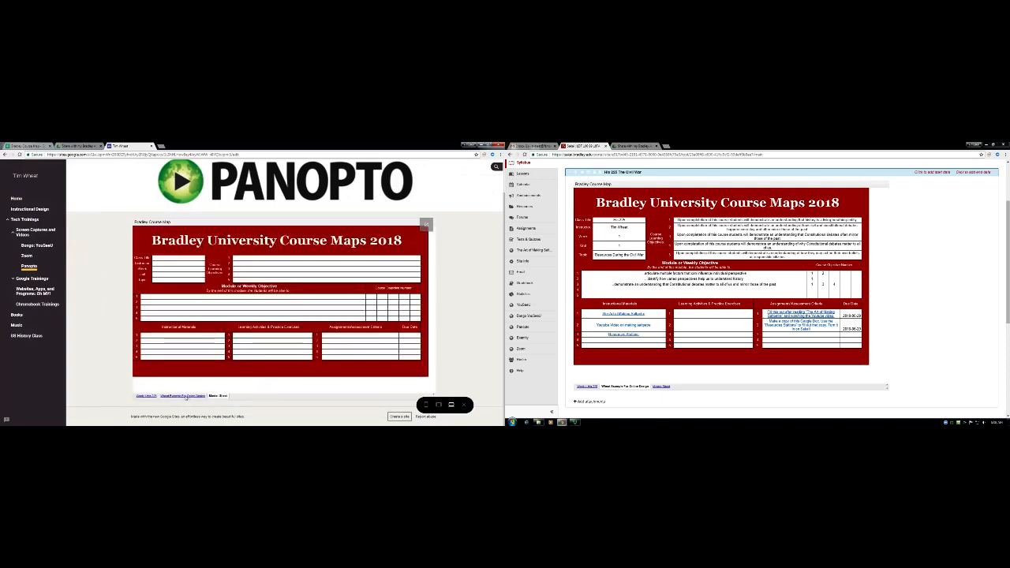
left_click(185, 398)
left_click(150, 397)
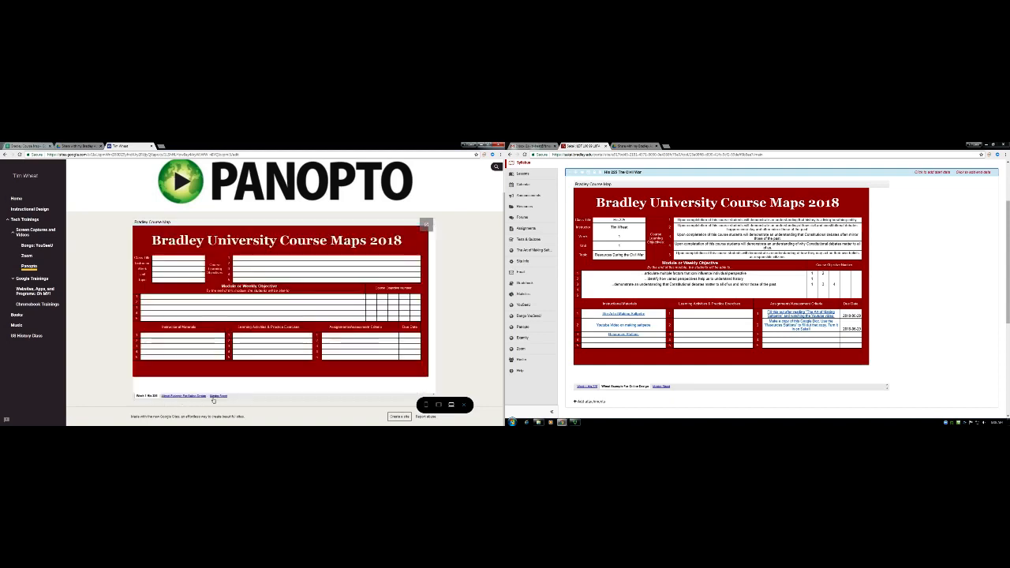
left_click(197, 398)
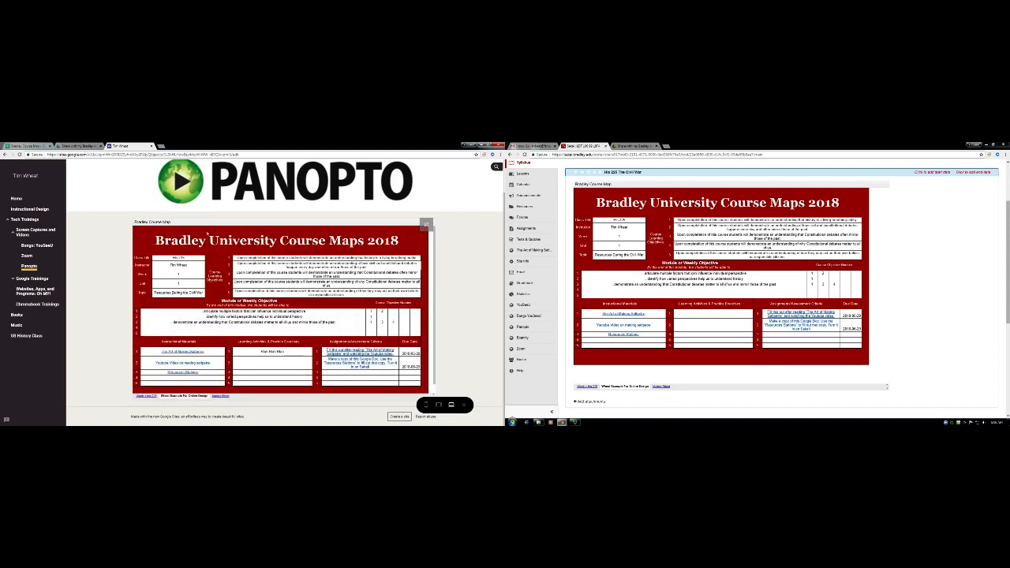
- Reopen the site from the Share with my Bradley Account Drive folder and go to its Panopto page under Screen Captures and Videos
left_click(78, 146)
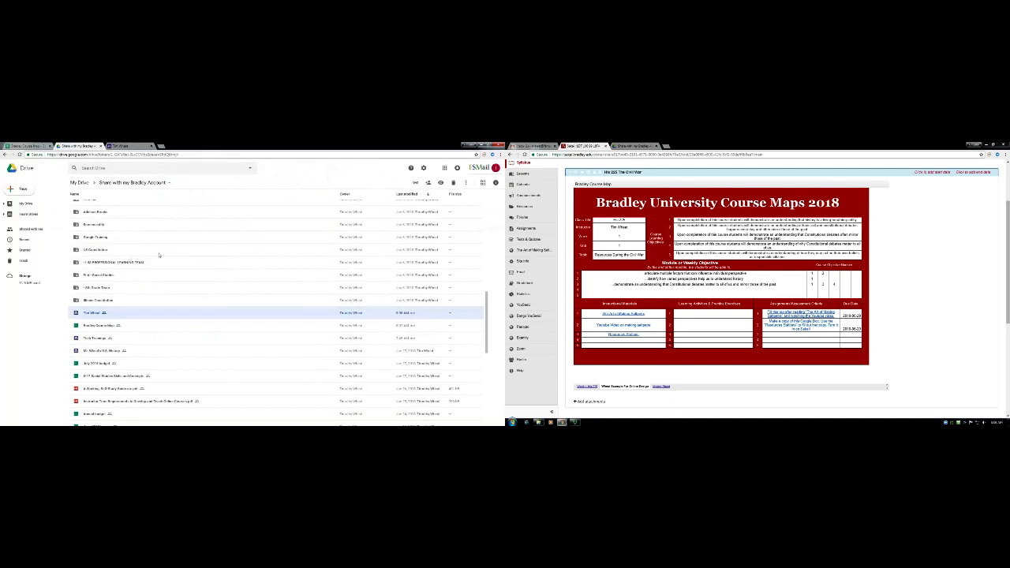
double_click(166, 310)
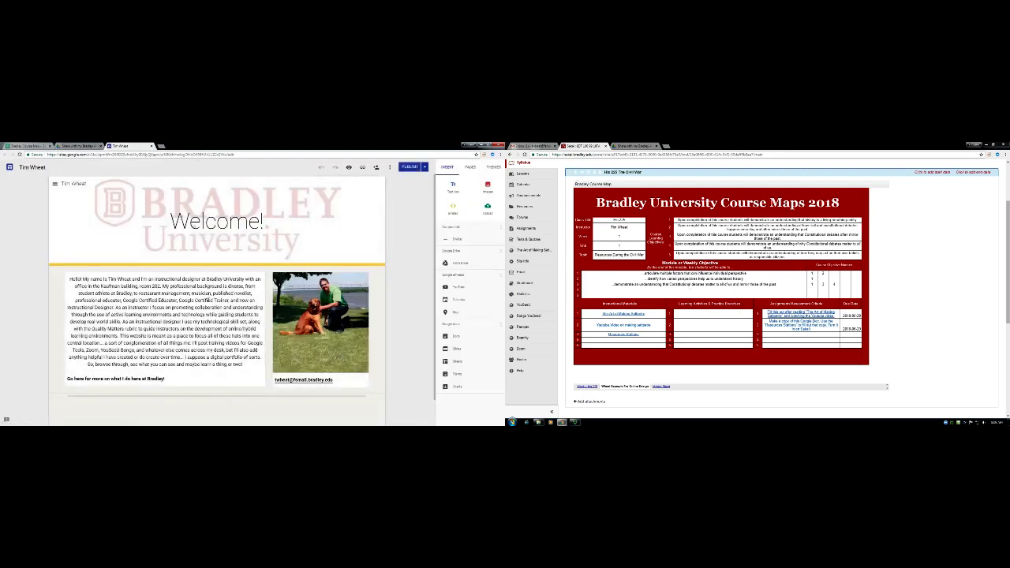
left_click(471, 167)
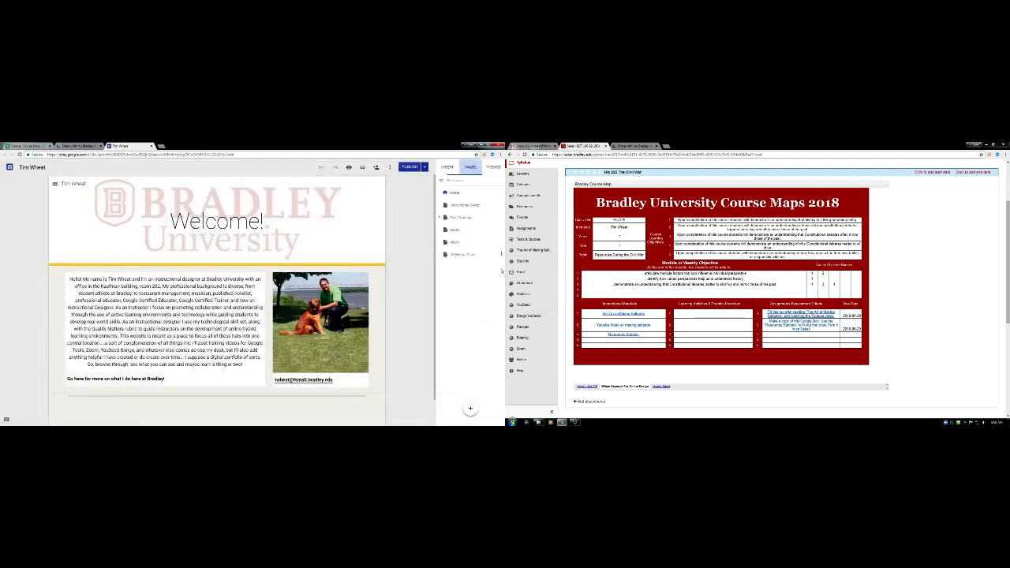
left_click(441, 217)
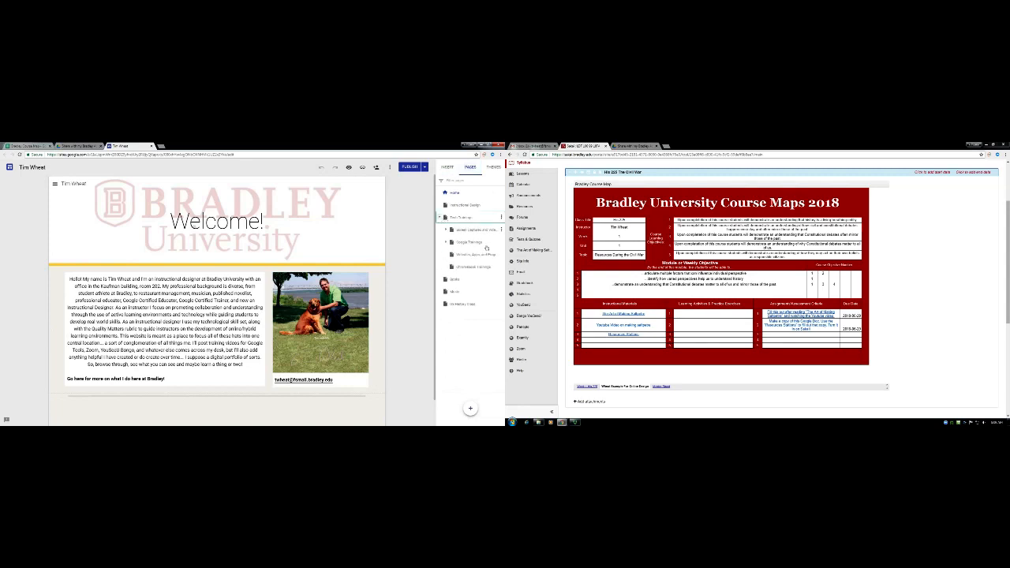
left_click_drag(486, 242, 466, 269)
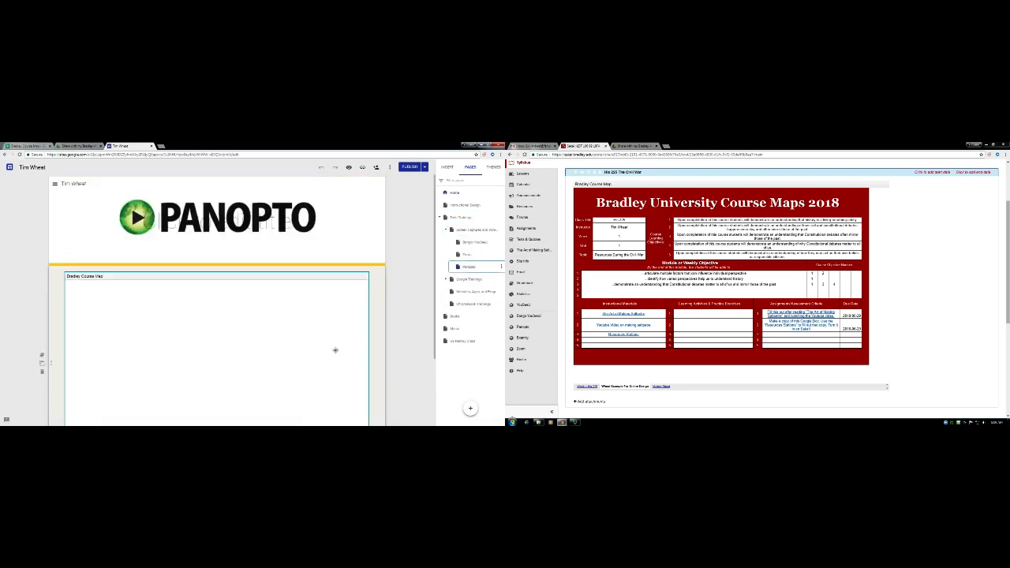
scroll(353, 308, "down", 2)
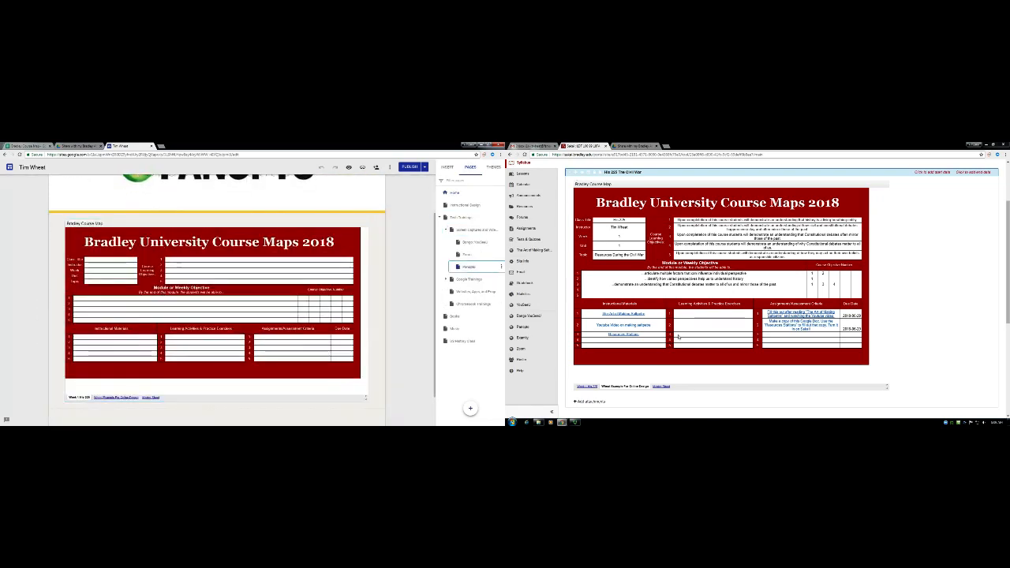
- Check the course map embedded in the course site's syllabus by switching its sheets and reloading the syllabus
left_click(660, 387)
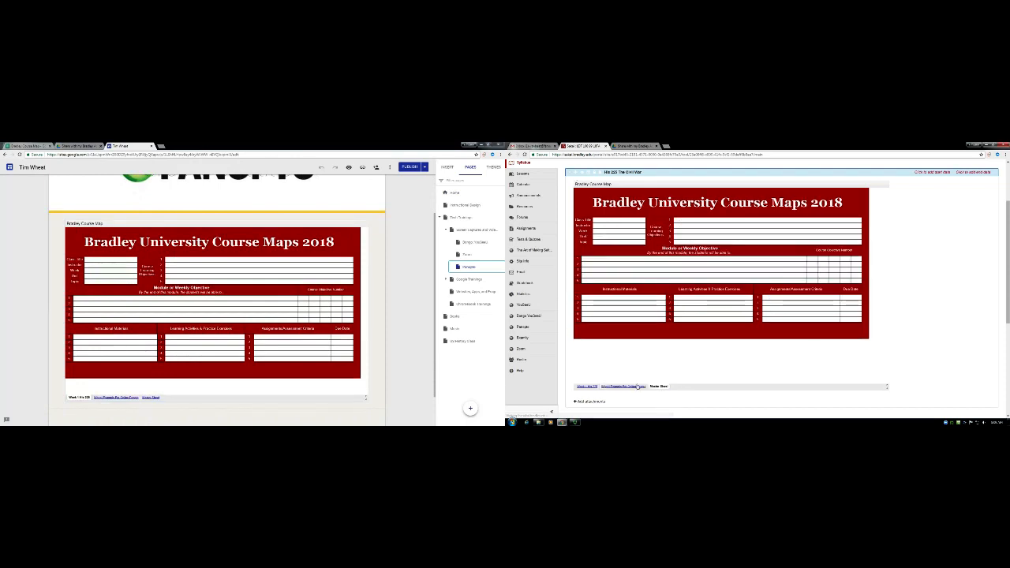
left_click(629, 386)
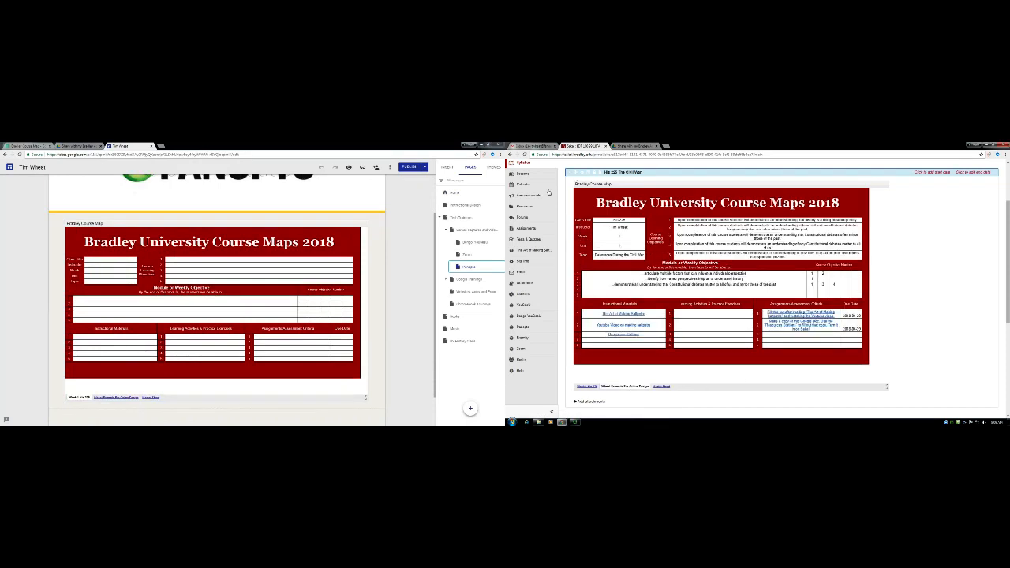
left_click(524, 173)
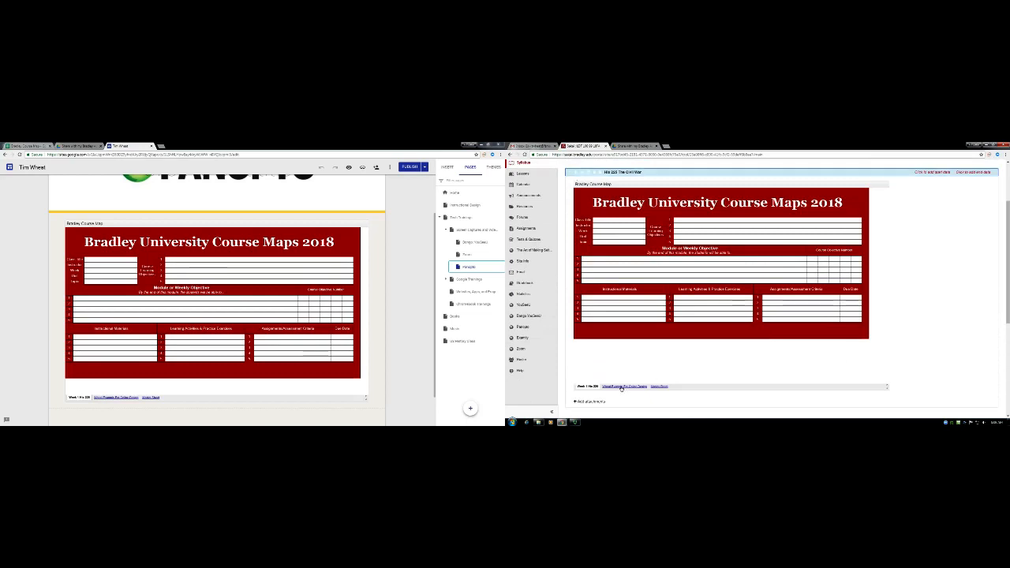
left_click(624, 387)
scroll(758, 376, "up", 1)
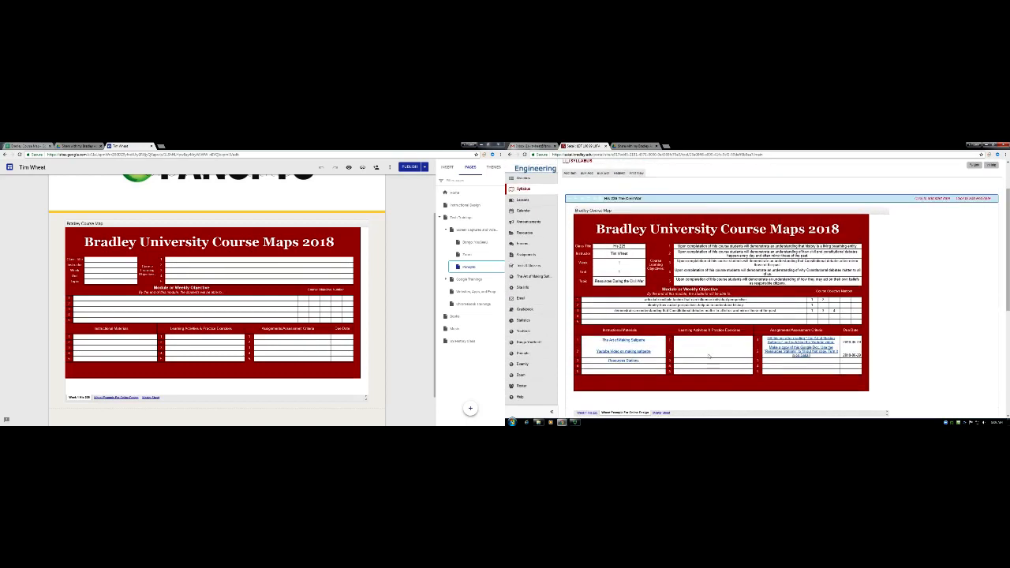
- Go to the course Overview, return to the Syllabus and view the example sheet of the embedded course map
left_click(523, 178)
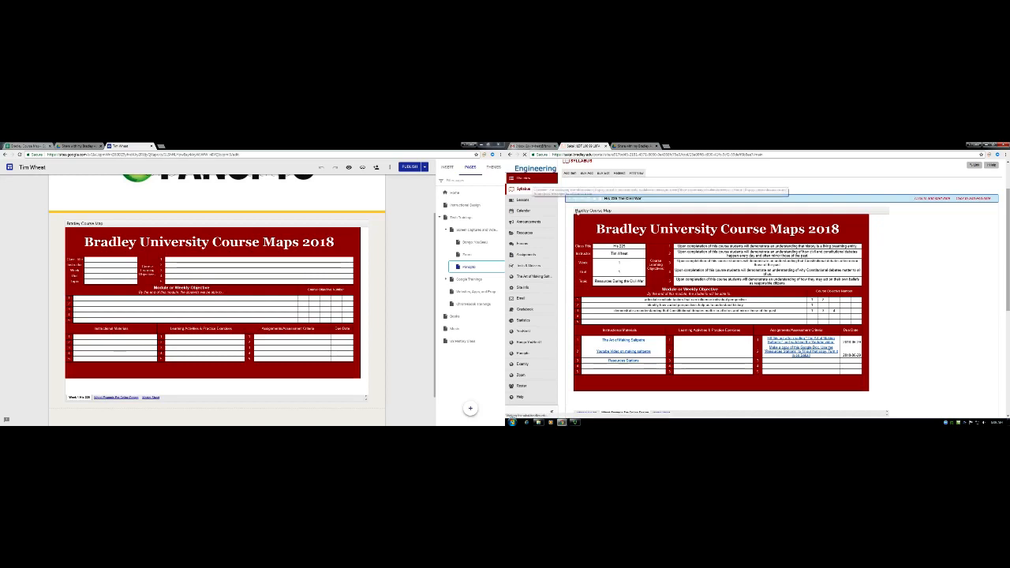
left_click(533, 227)
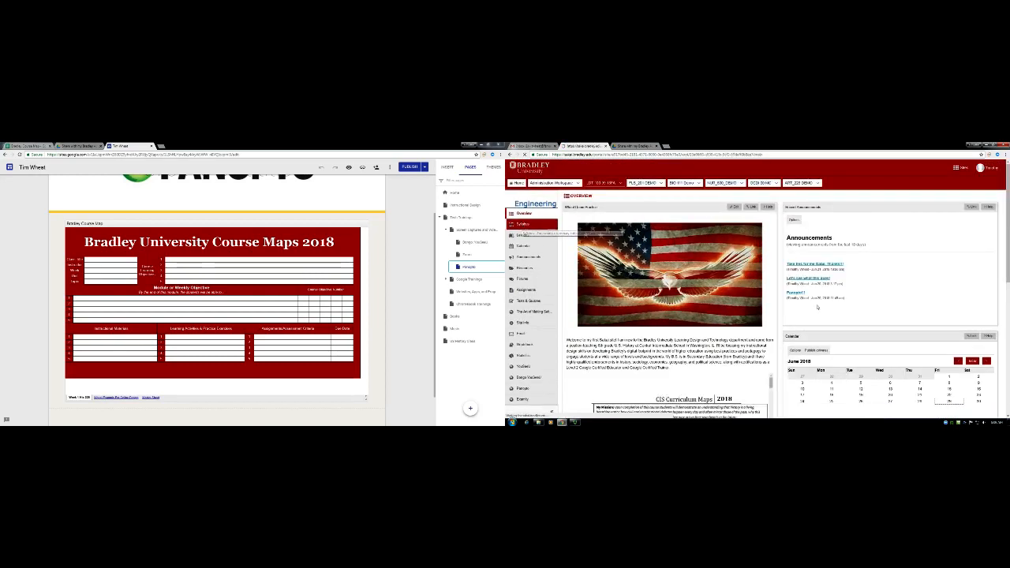
scroll(817, 309, "down", 1)
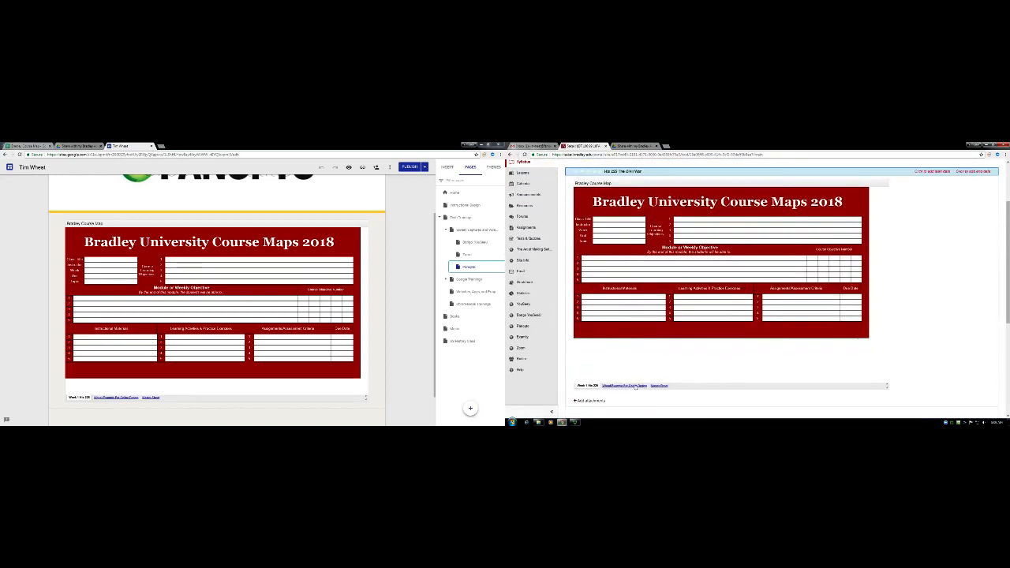
scroll(744, 320, "up", 1)
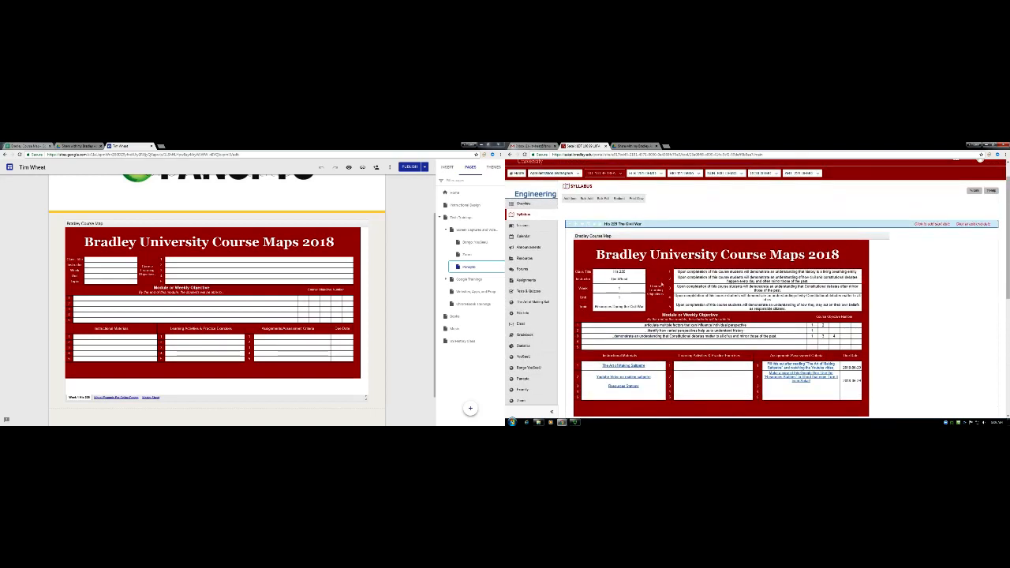
scroll(666, 315, "down", 1)
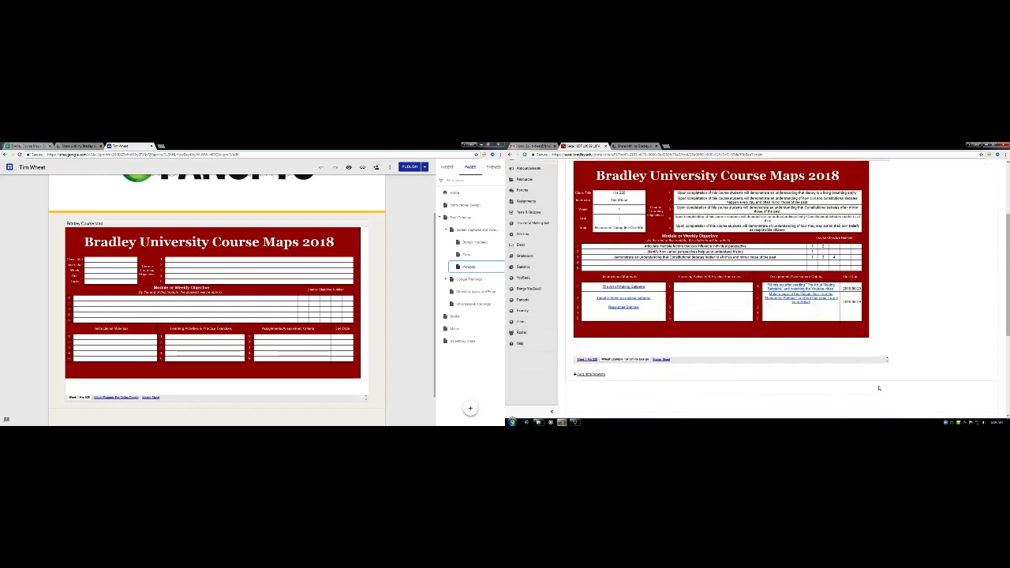
scroll(879, 387, "up", 1)
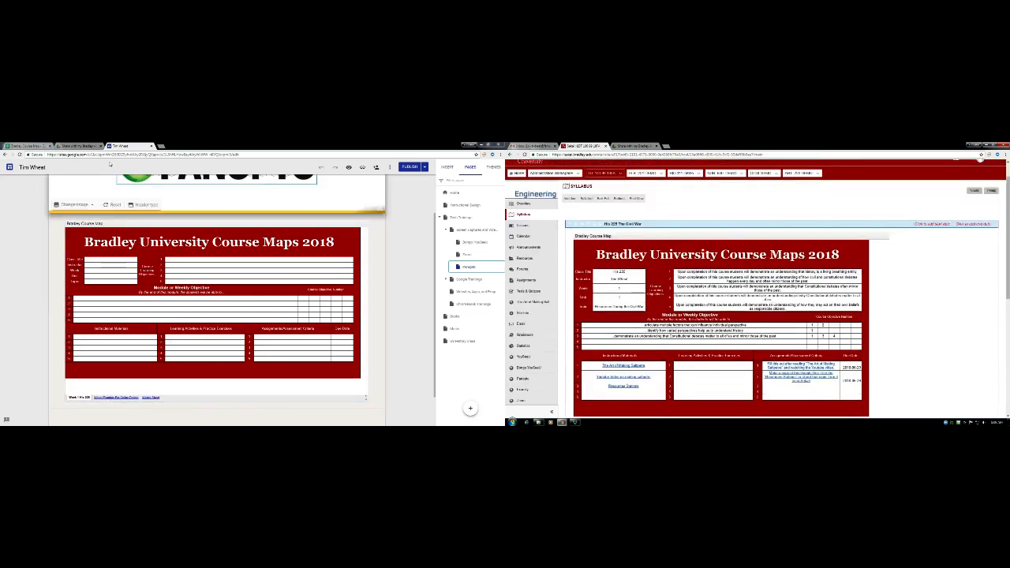
- Switch to the Bradley Course Map spreadsheet, view the Drive folder, and return to the Panopto page in the Google Sites editor
left_click(28, 146)
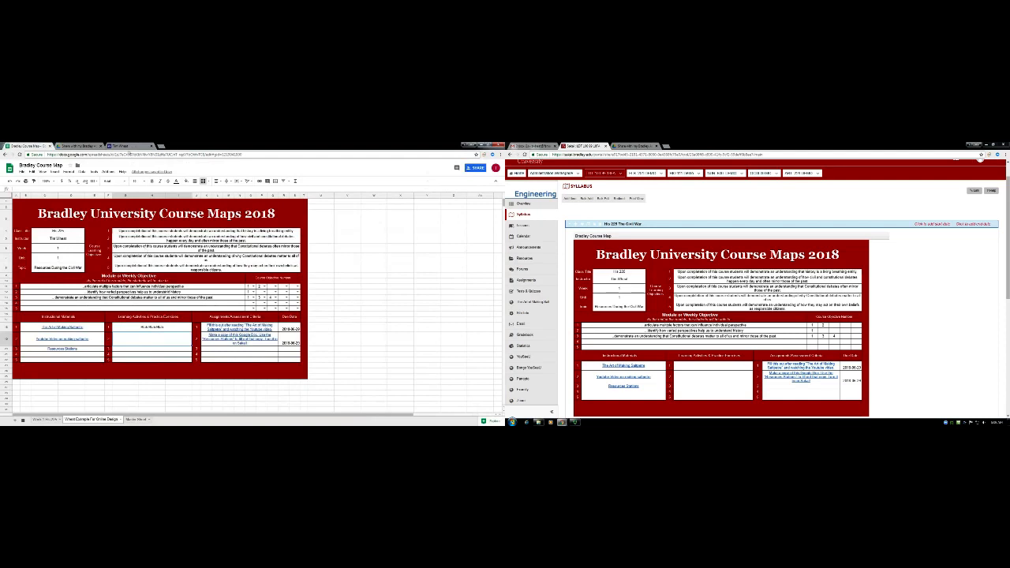
left_click(92, 147)
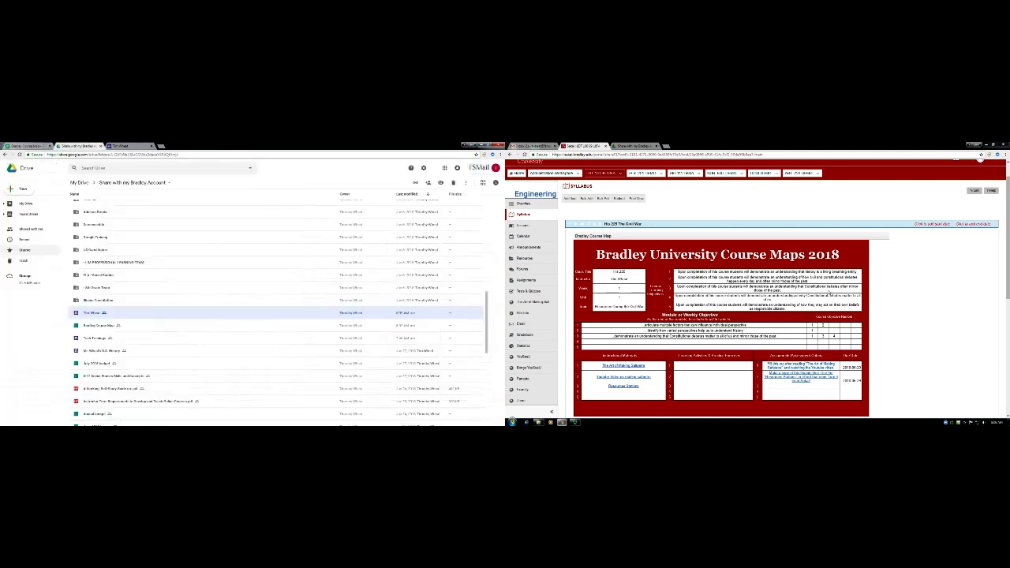
left_click(124, 147)
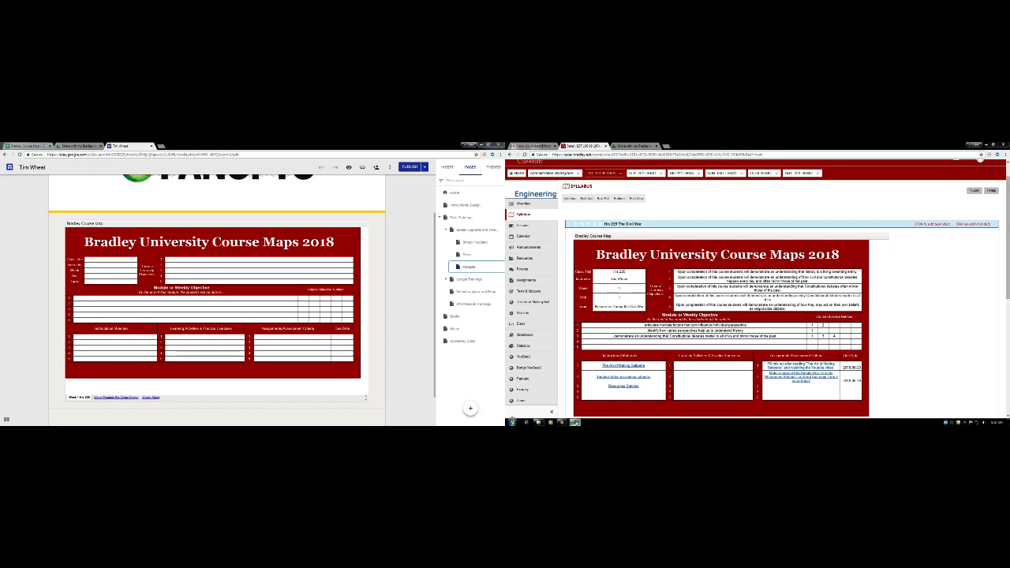
left_click(574, 422)
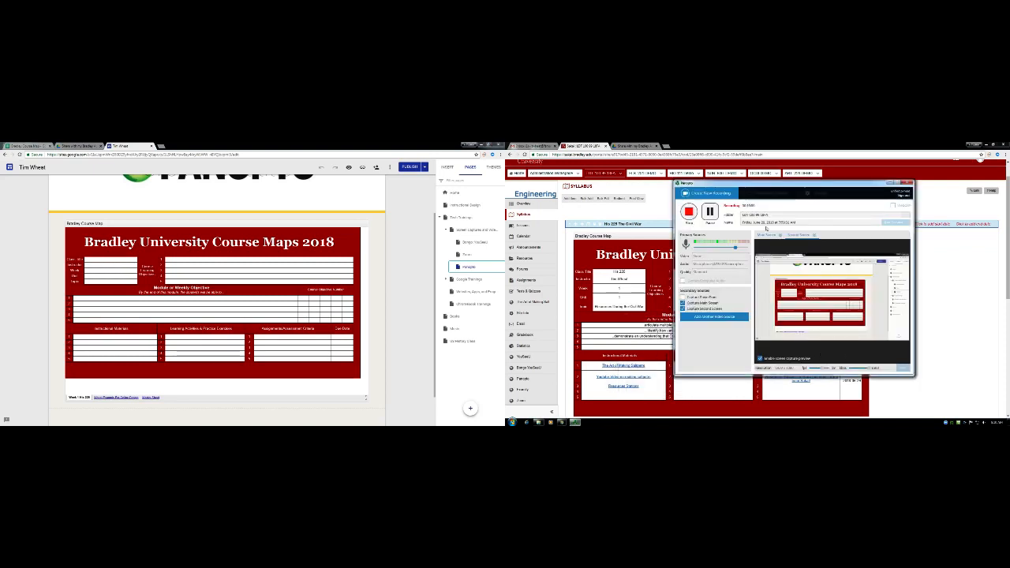